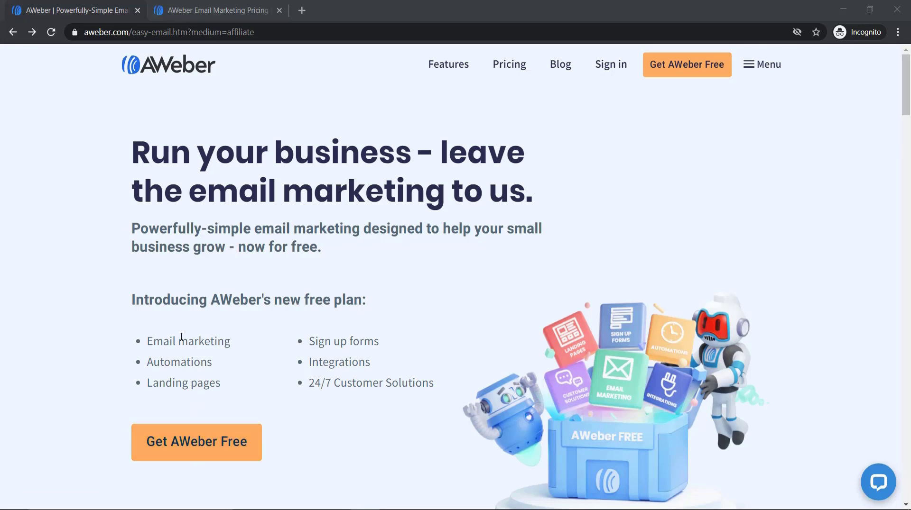
Step: On the pricing page, compare the Pro plan's price under monthly and quarterly billing and view its quarterly subscriber tiers
left_click(209, 10)
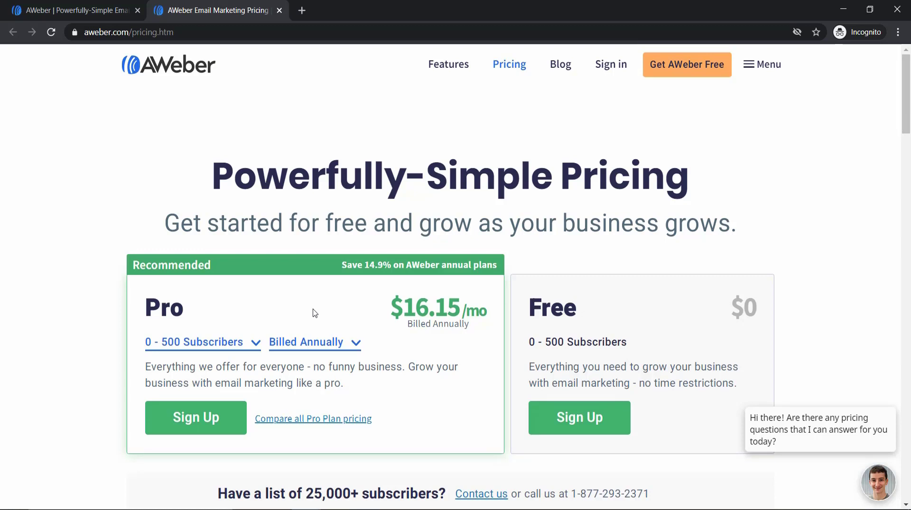
left_click(334, 347)
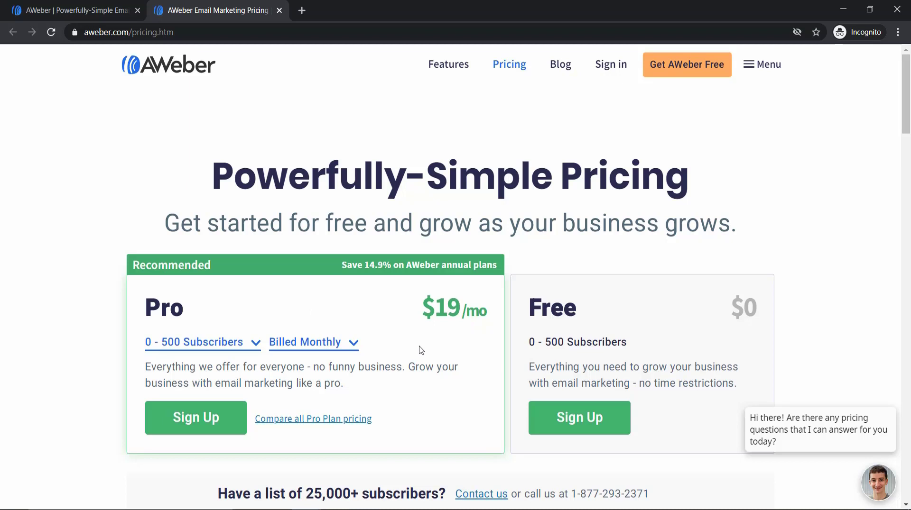
left_click(321, 345)
left_click(323, 406)
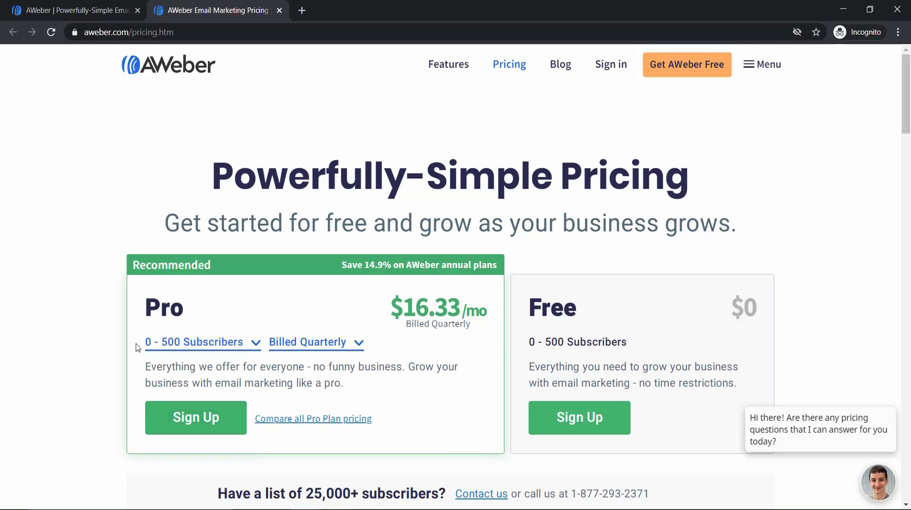
left_click(235, 347)
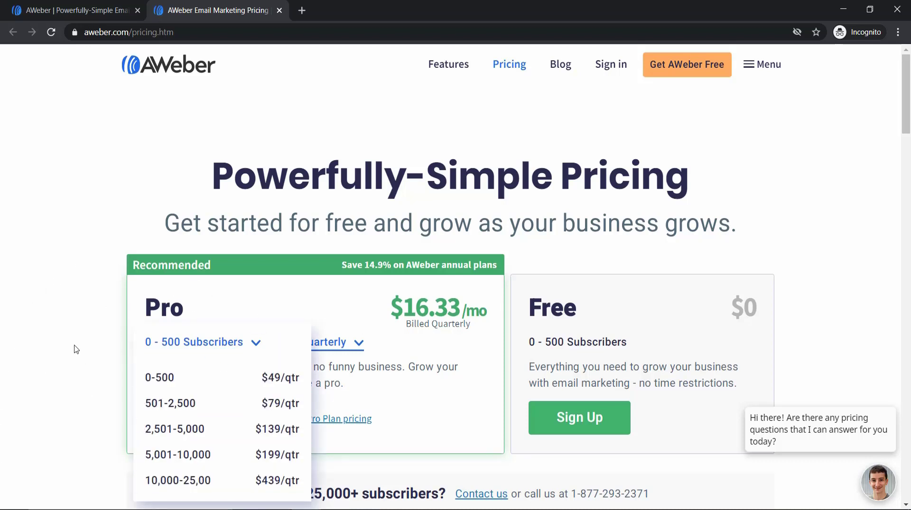
left_click(255, 343)
Step: Review the feature comparison between the Pro and Free plans further down the pricing page
scroll(428, 336, "down", 1)
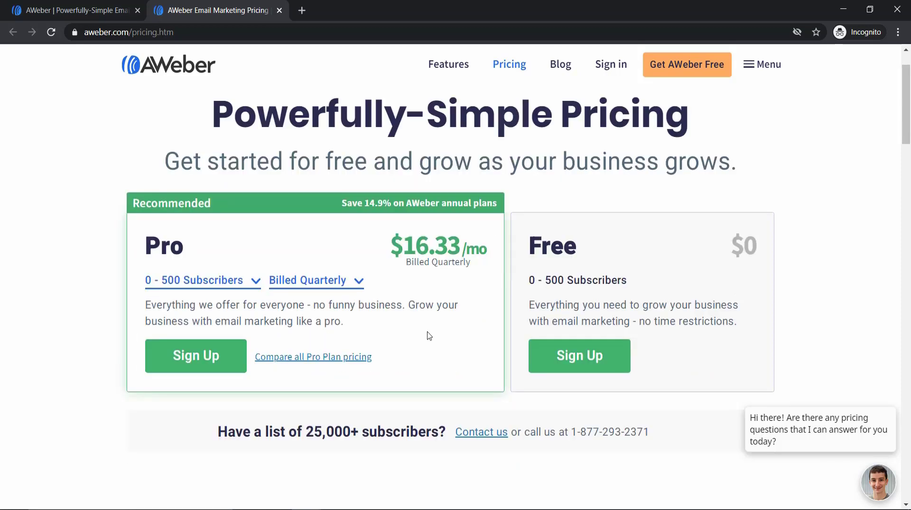
scroll(429, 336, "down", 6)
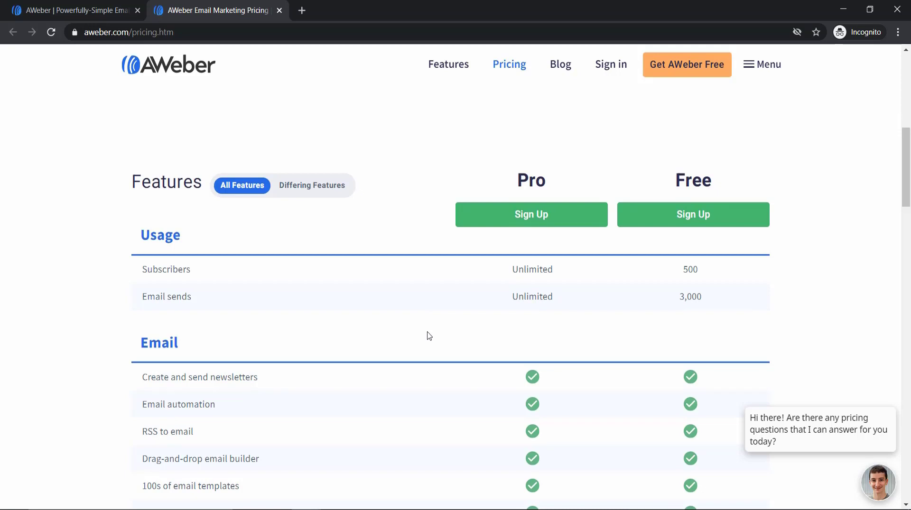
scroll(429, 336, "down", 15)
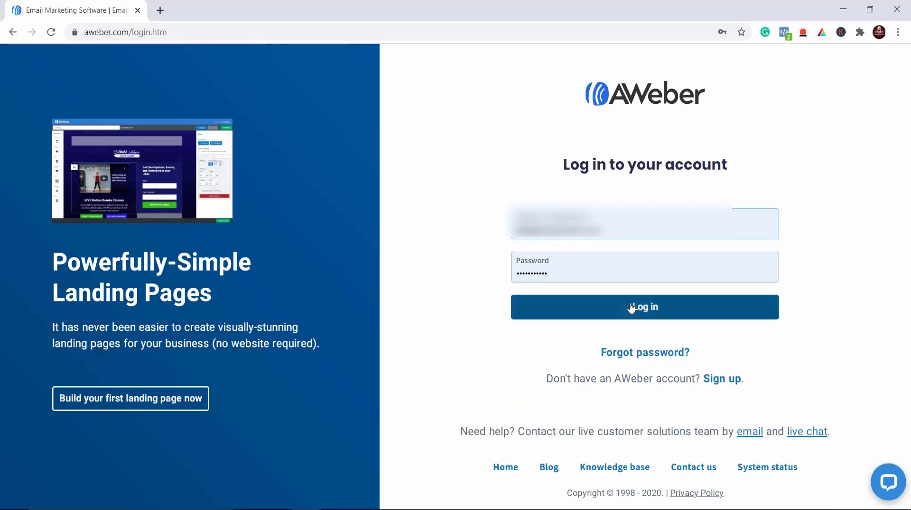
Step: Log in to the account with the prefilled credentials and check the active subscriber count on the dashboard
left_click(597, 311)
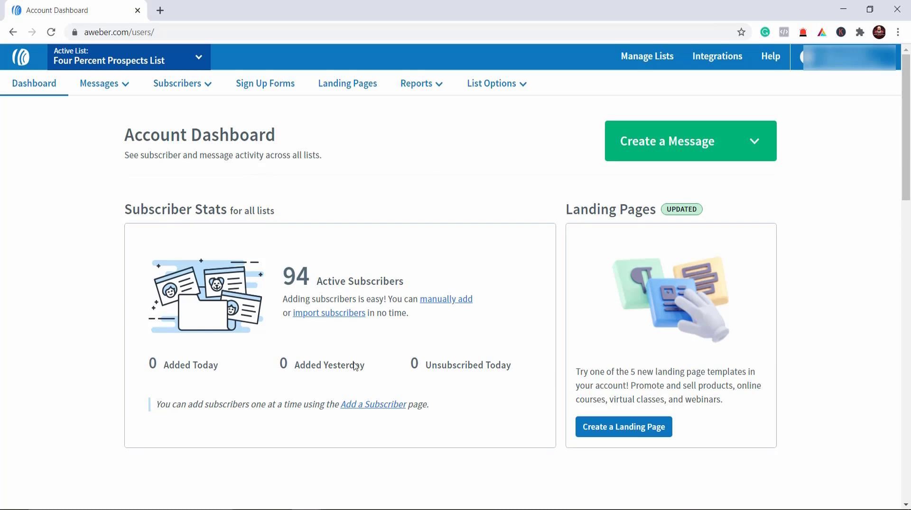
left_click_drag(283, 279, 411, 285)
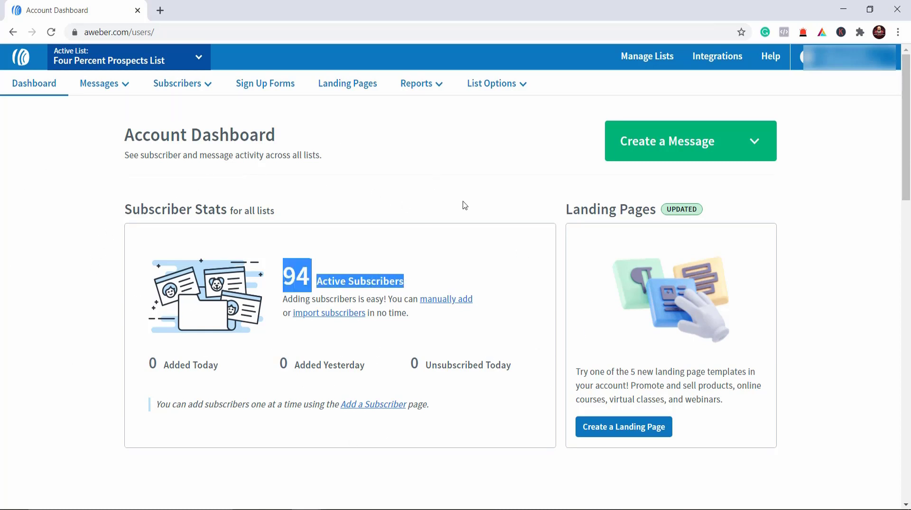
left_click(498, 153)
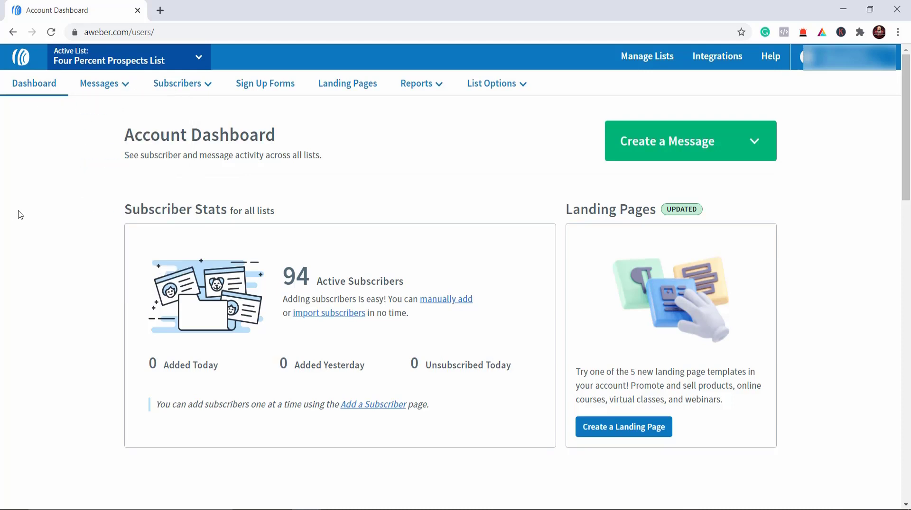
Step: View the lists available in the active list selector, and review all existing lists on the Manage Lists page
left_click(193, 58)
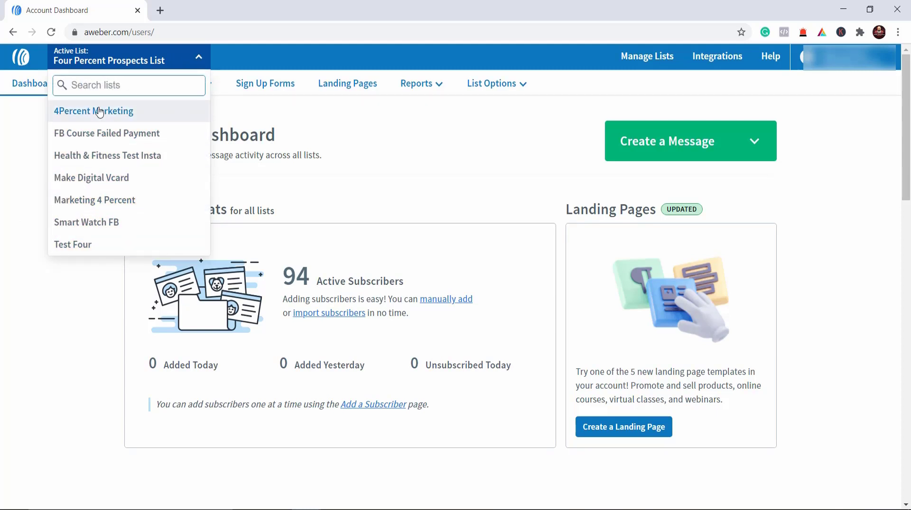
left_click(95, 275)
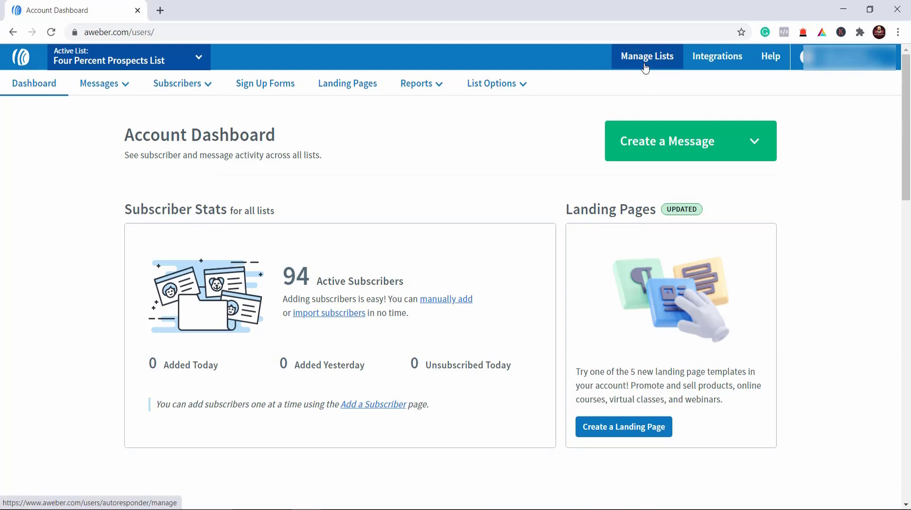
left_click(645, 66)
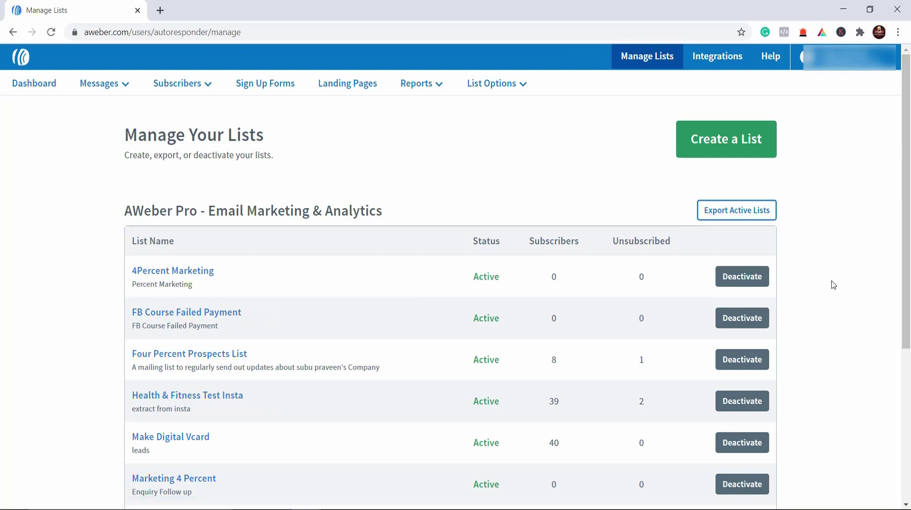
scroll(833, 284, "down", 4)
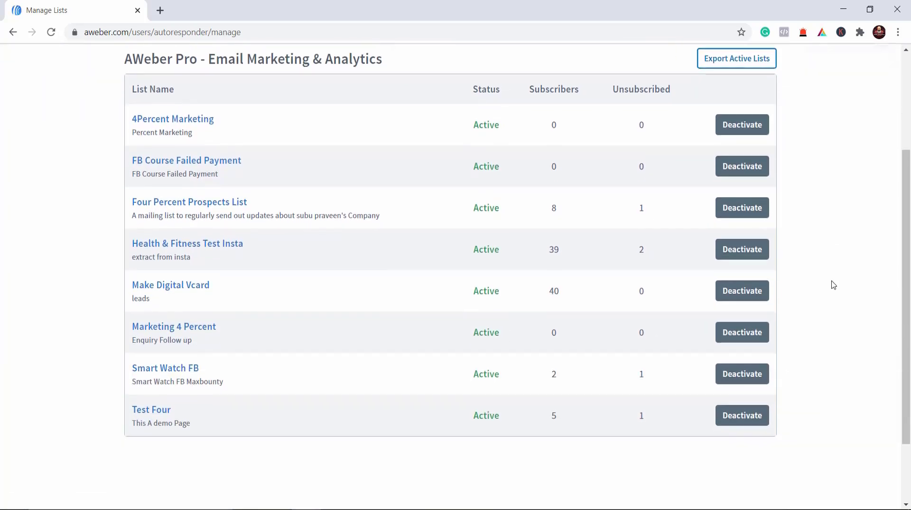
scroll(834, 284, "up", 4)
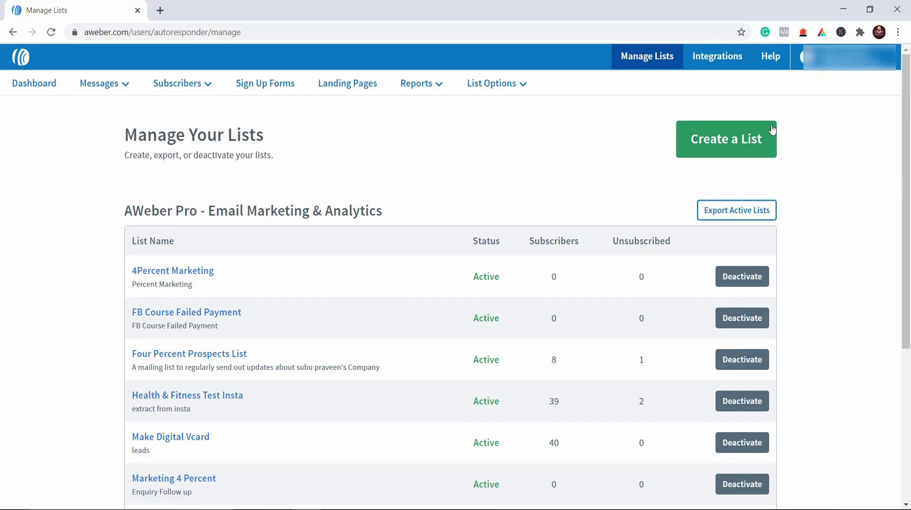
Step: Start creating a new list and accept the prefilled company, address and sender details
left_click(711, 152)
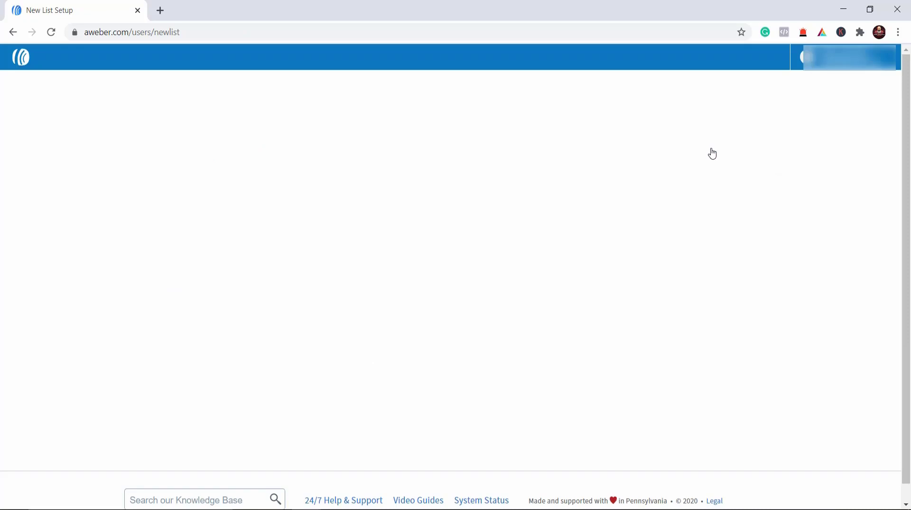
scroll(82, 318, "down", 5)
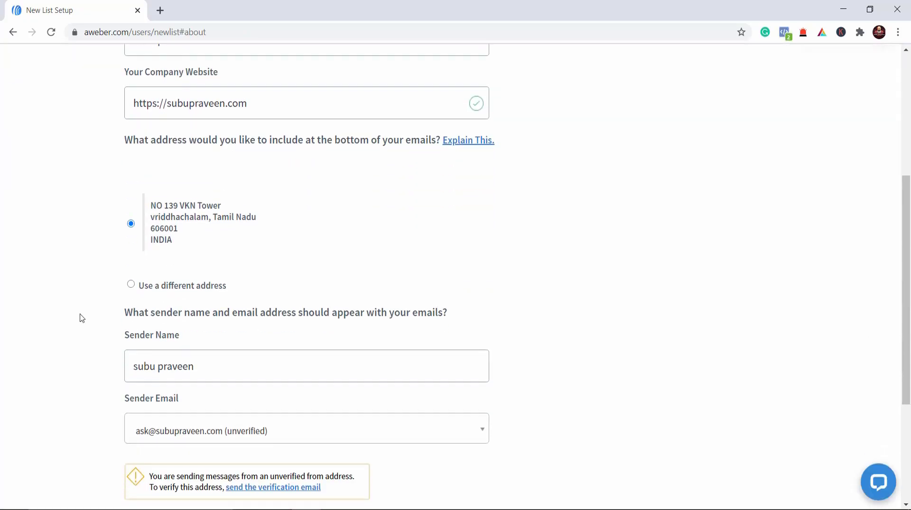
scroll(82, 317, "down", 4)
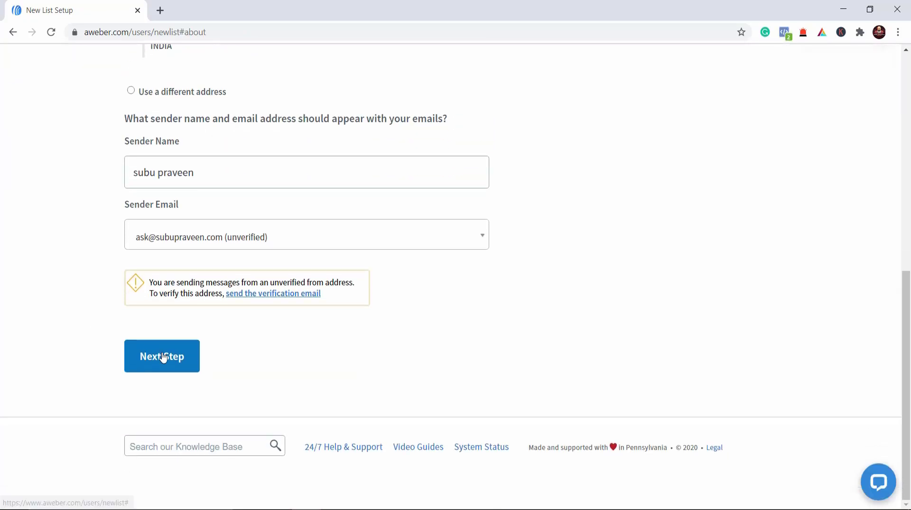
left_click(162, 358)
Step: Name the new list demo123, describe it as demo, and continue to the confirmation message
left_click(174, 245)
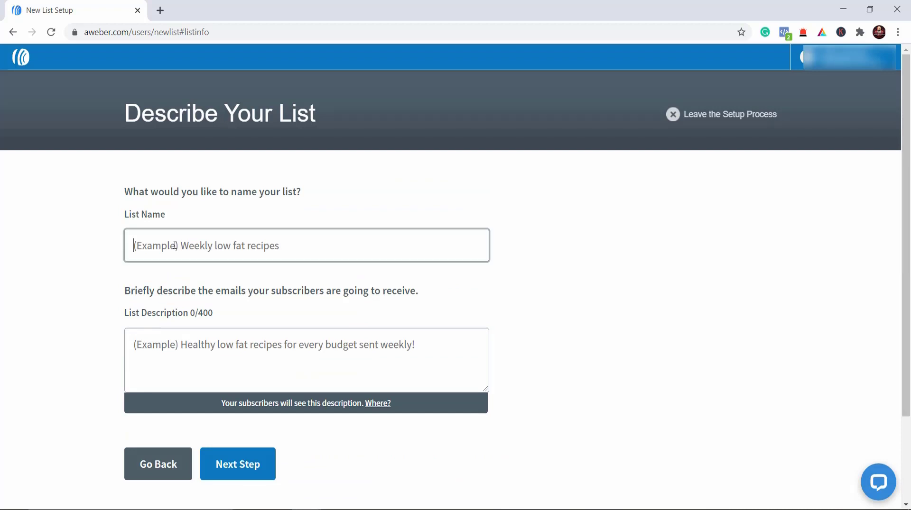
type("de")
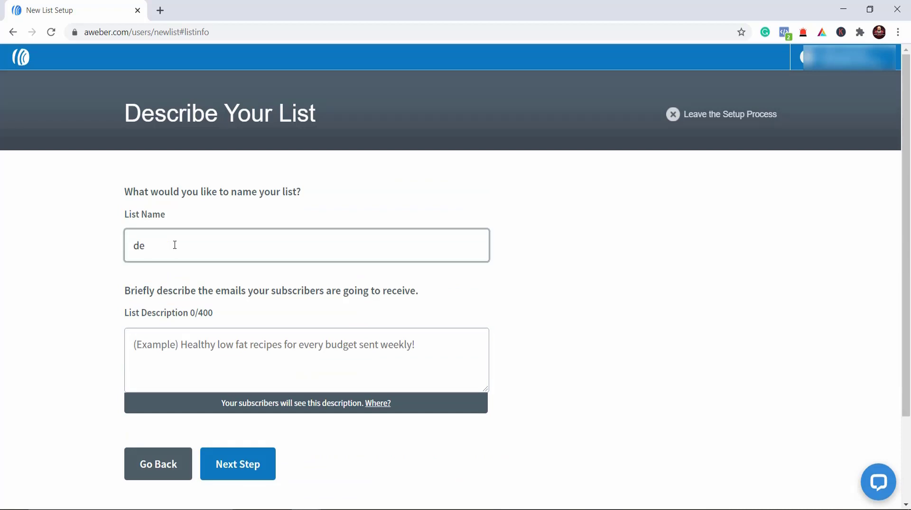
type("mo123")
left_click(393, 333)
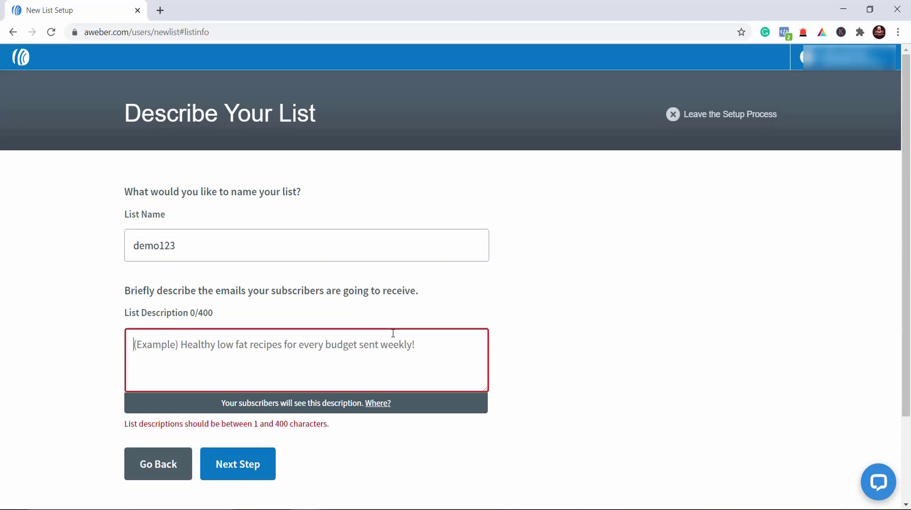
type("demo")
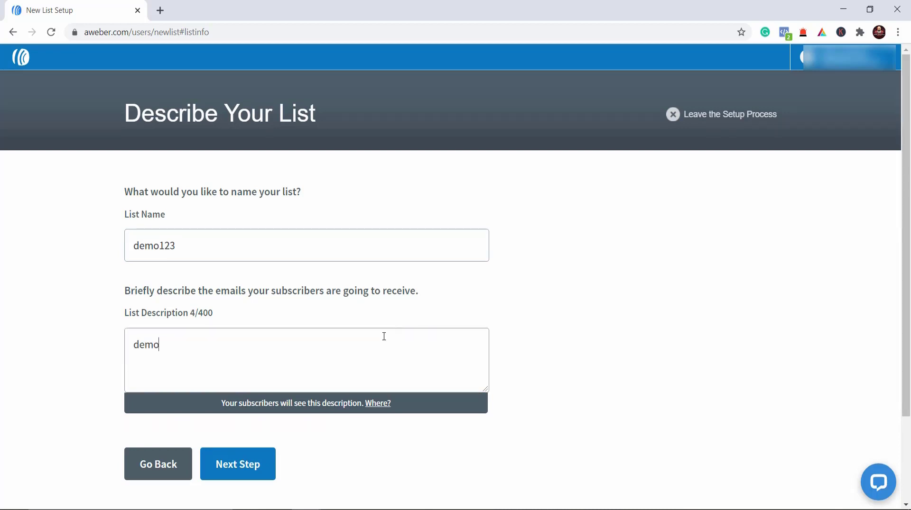
left_click(246, 476)
Step: Review the default English confirmation message, approve it and create the list
scroll(626, 340, "down", 1)
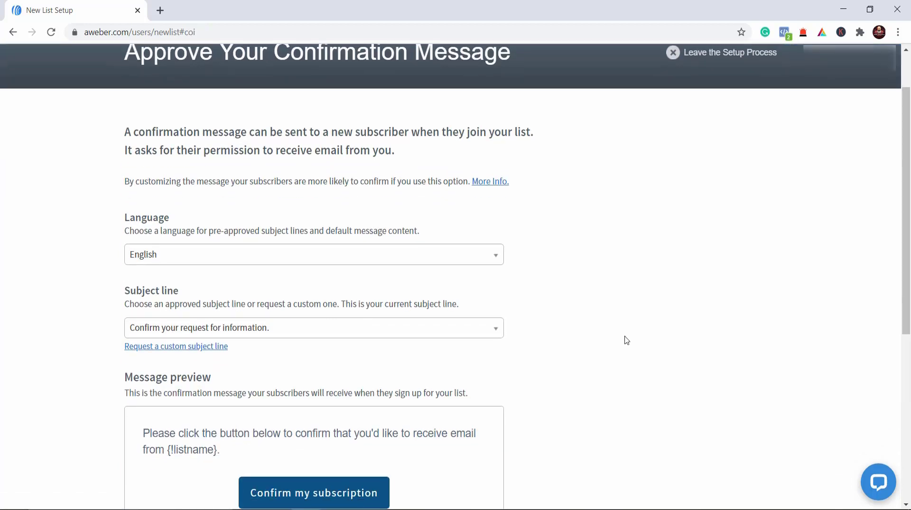
scroll(626, 341, "down", 2)
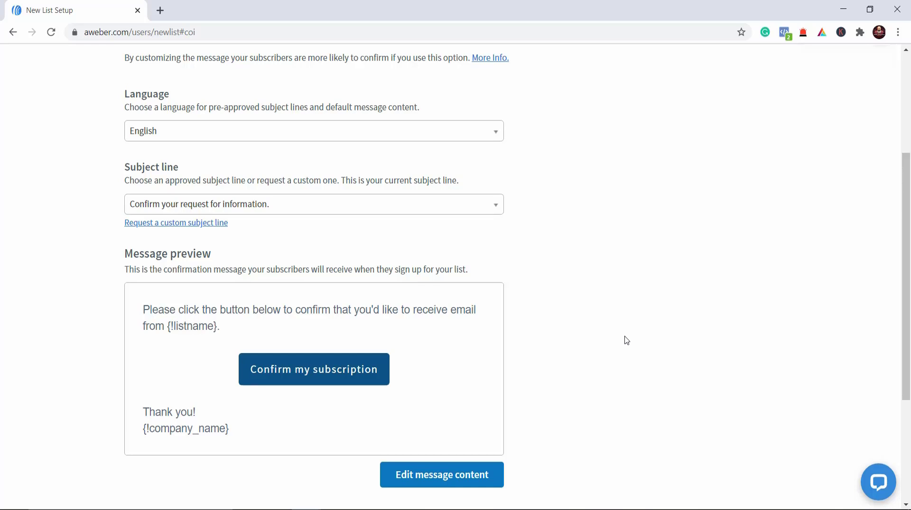
scroll(565, 370, "down", 4)
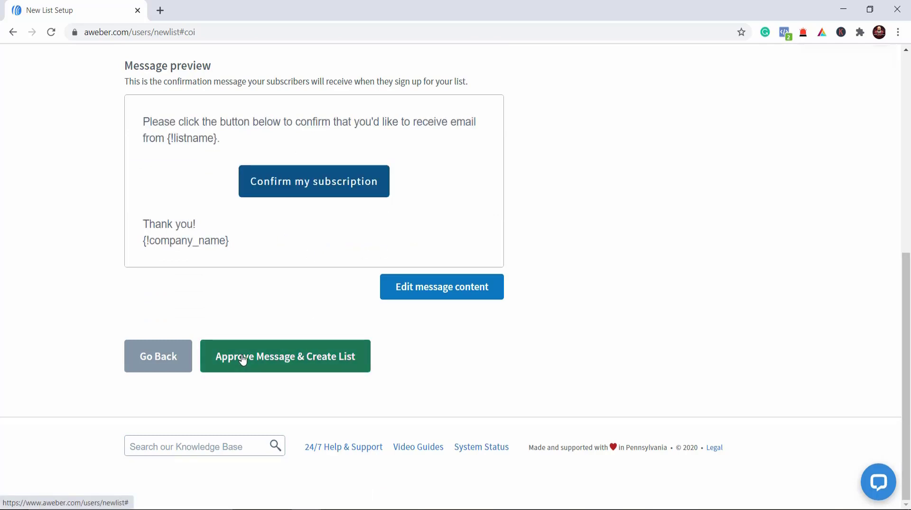
left_click(243, 359)
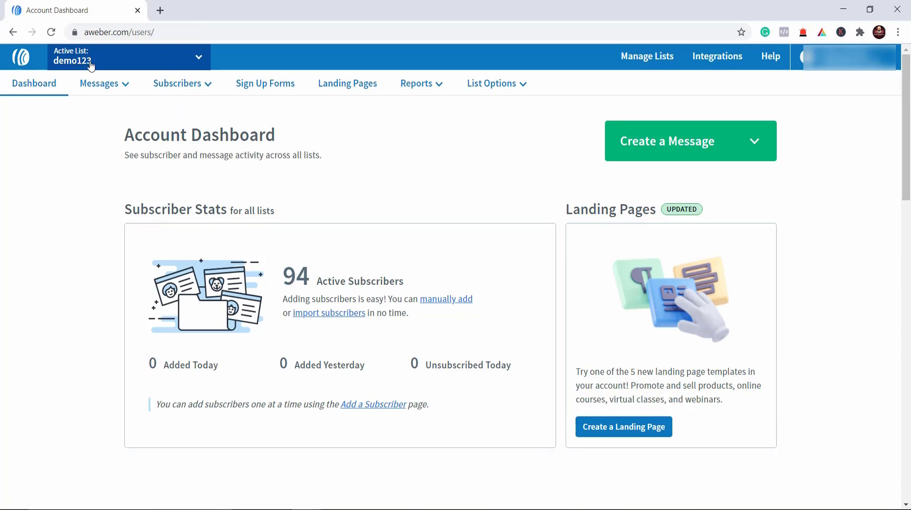
Step: Open the integrations page and browse the available integrations sorted by Most Popular
left_click(725, 59)
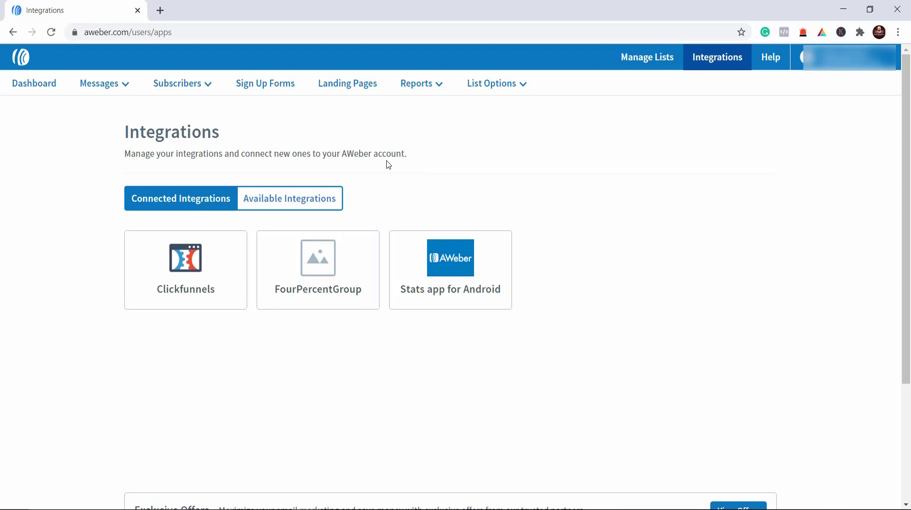
left_click(301, 196)
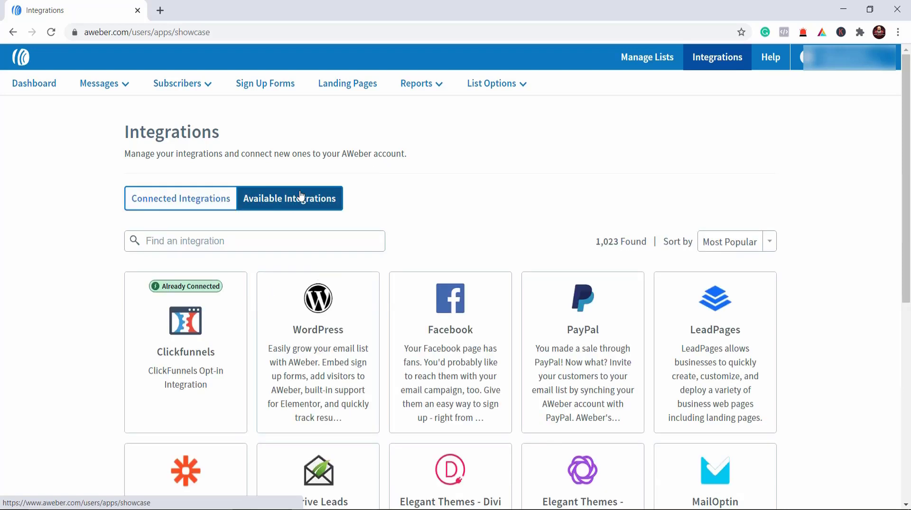
scroll(301, 196, "down", 9)
scroll(302, 196, "up", 4)
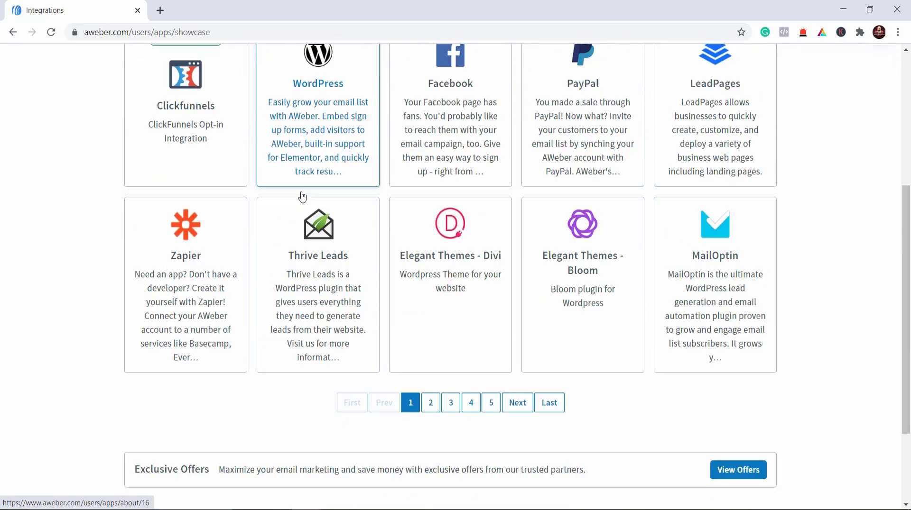
scroll(303, 197, "down", 3)
scroll(305, 198, "up", 5)
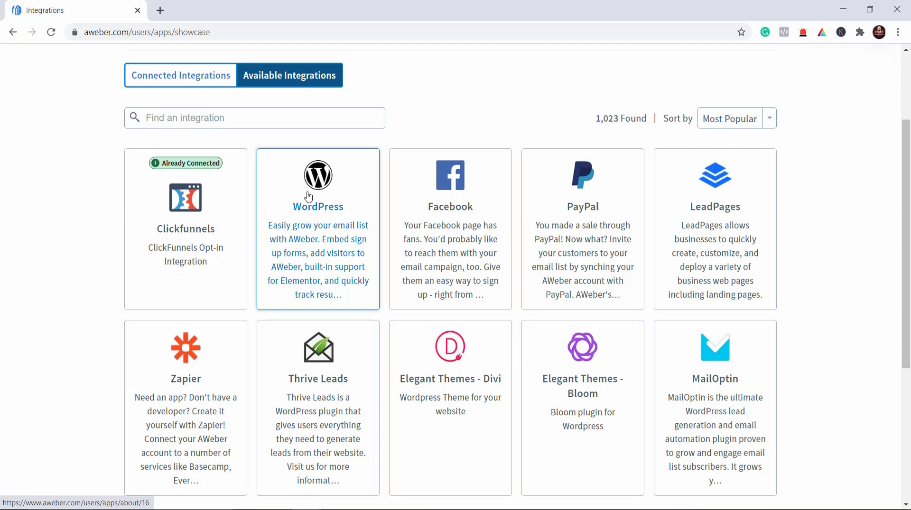
scroll(308, 196, "up", 3)
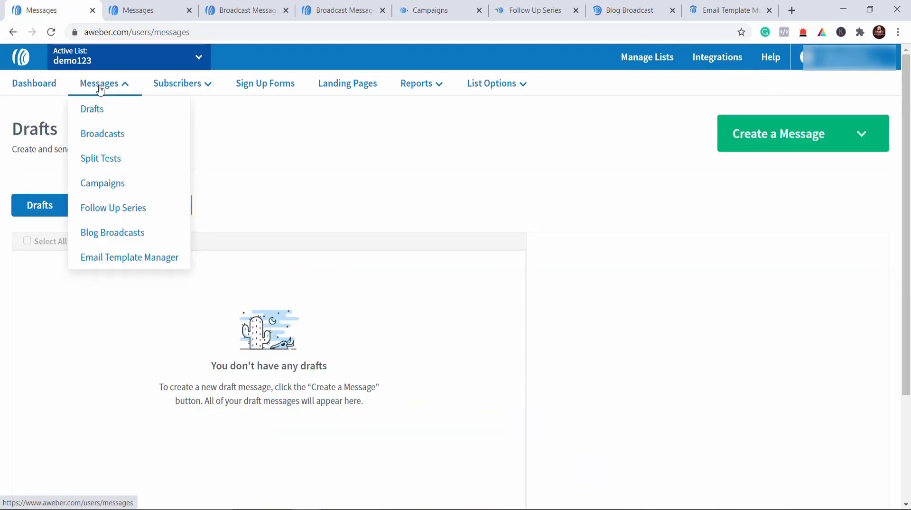
Step: Switch the active list from demo123 to Four Percent Prospects List on the Drafts page
left_click(180, 83)
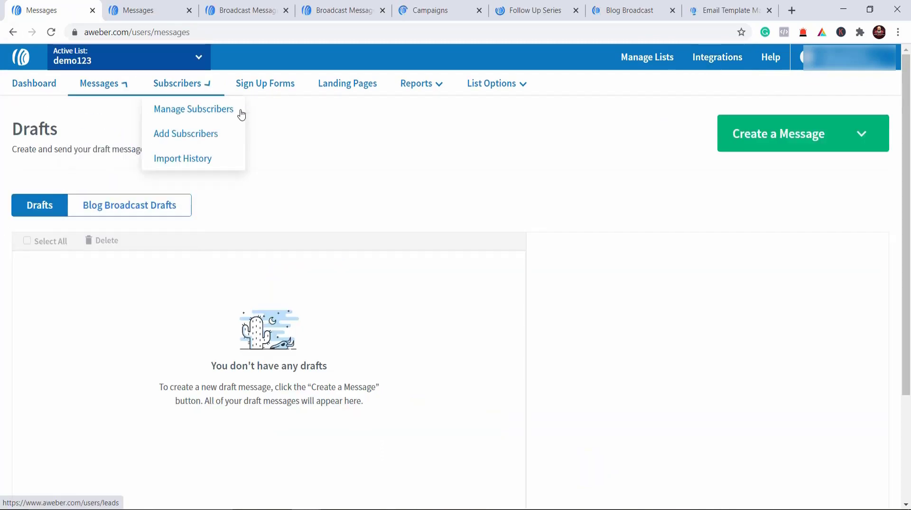
mouse_move(116, 89)
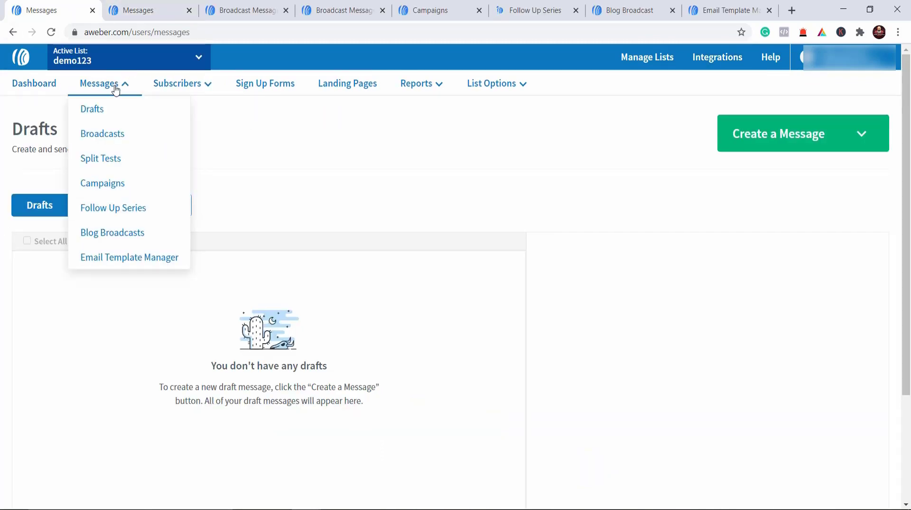
left_click(144, 9)
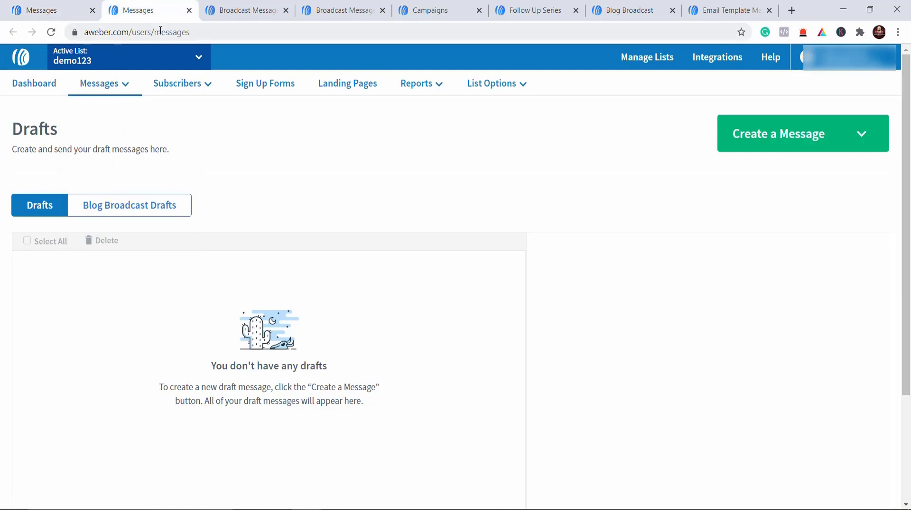
left_click(178, 57)
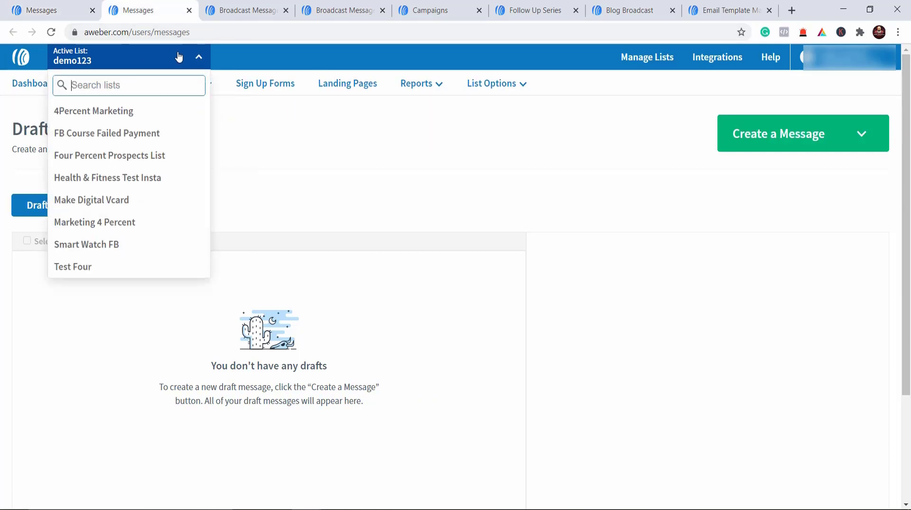
left_click(122, 155)
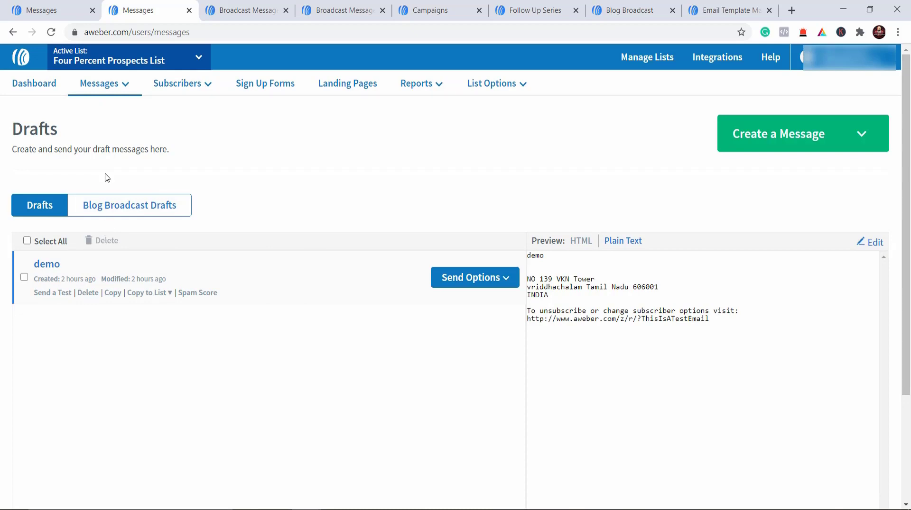
Step: Review the list's sent broadcasts, scheduled broadcasts and split tests
key("ctrl+Tab")
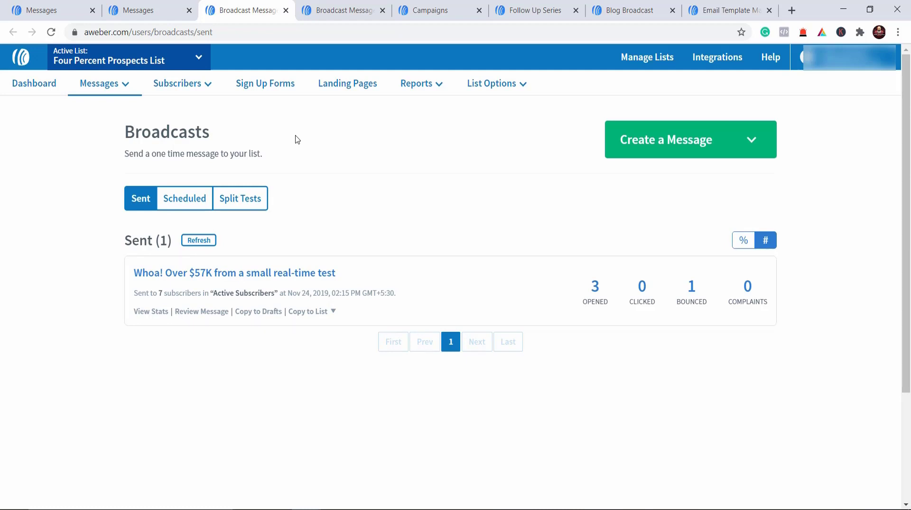
left_click(735, 142)
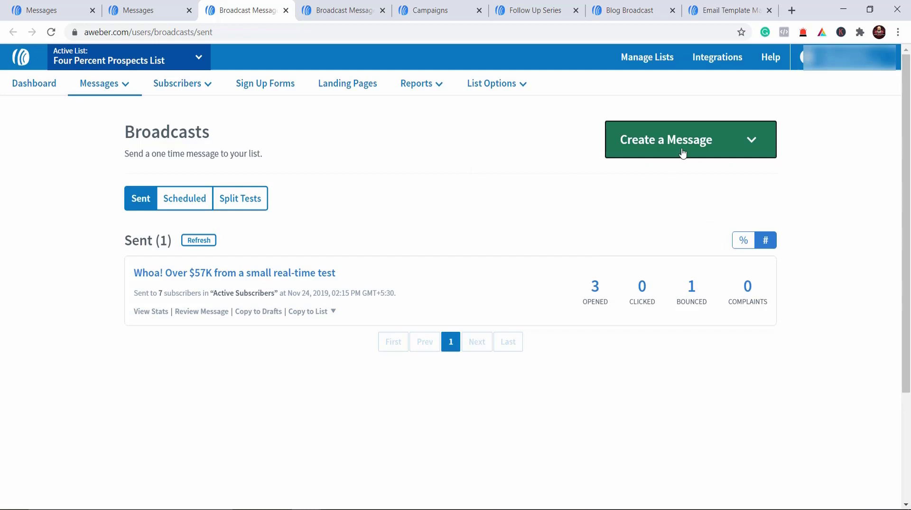
left_click(335, 3)
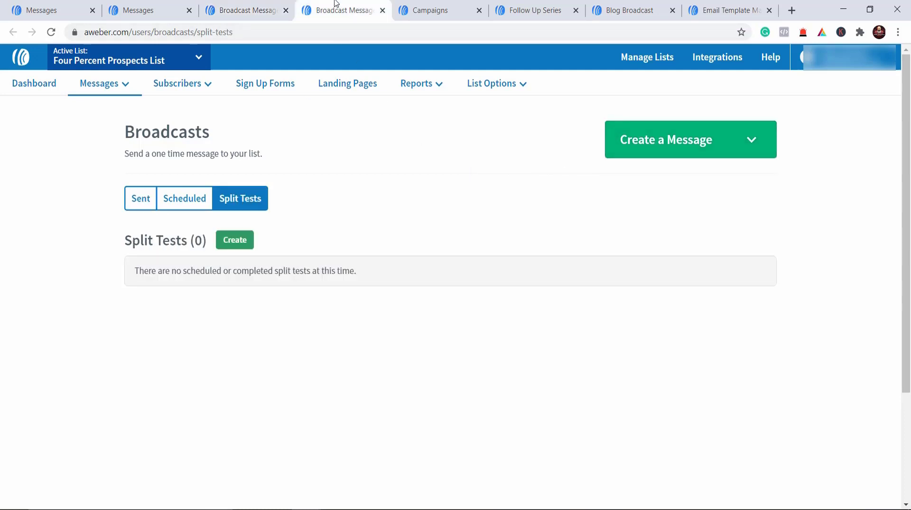
left_click(185, 199)
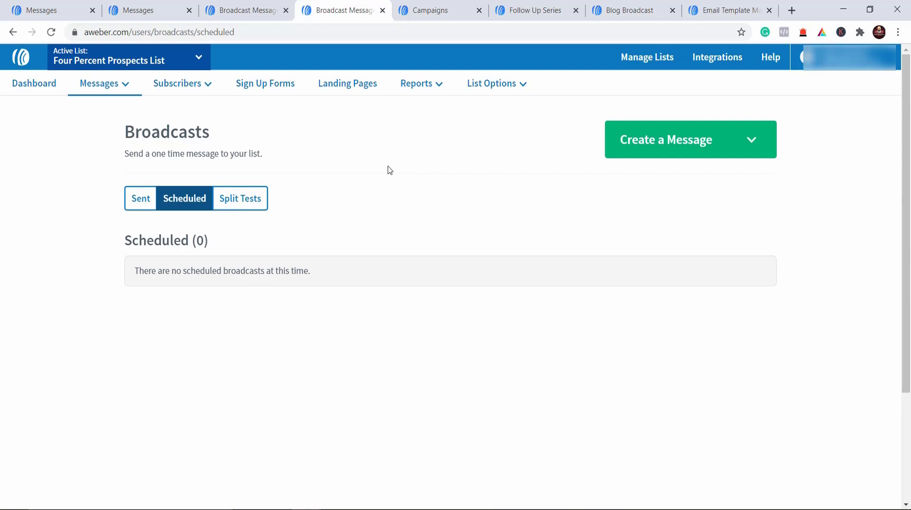
left_click(248, 211)
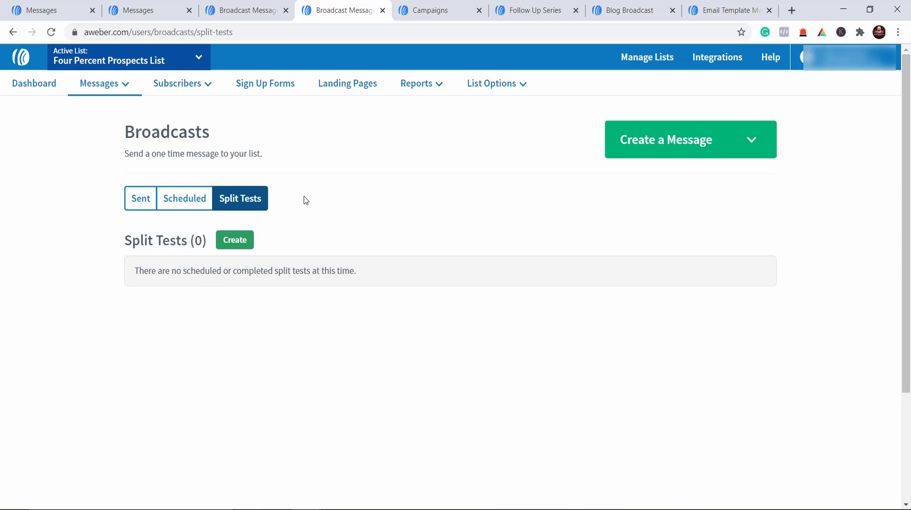
Step: Examine the Four Percent Welcome campaign and its sequence of messages and waits on the Campaigns page
key("ctrl+Tab")
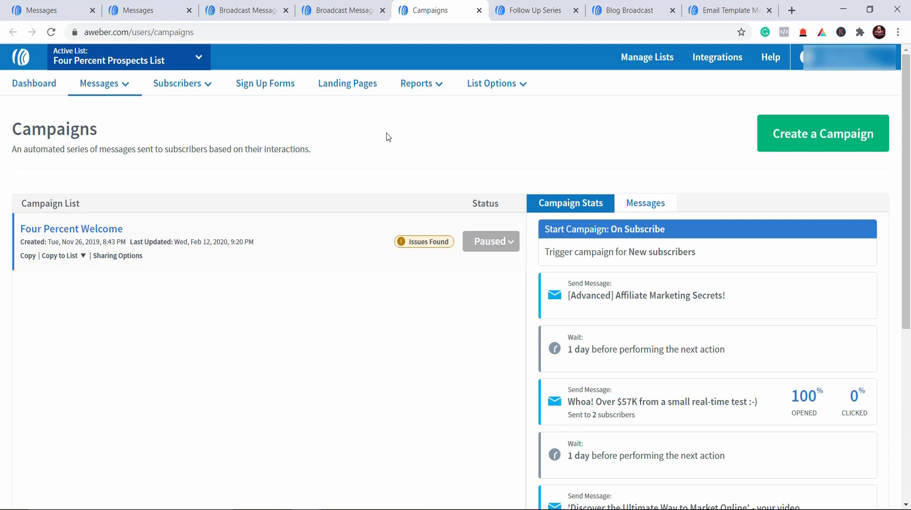
scroll(349, 397, "down", 3)
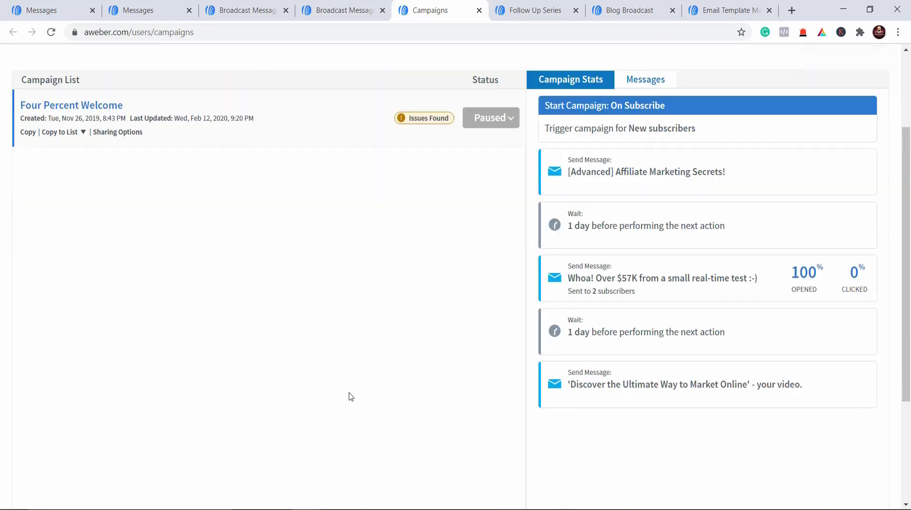
scroll(351, 397, "up", 2)
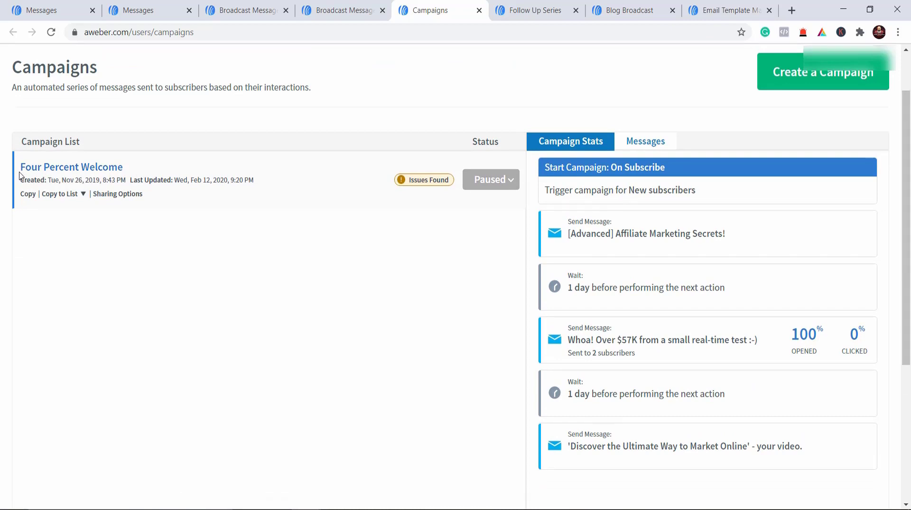
left_click_drag(20, 175, 138, 174)
left_click(107, 348)
Step: Go to the Follow Up Series page and start a new message with the Drag & Drop Email Builder
left_click(550, 9)
left_click_drag(101, 136, 375, 155)
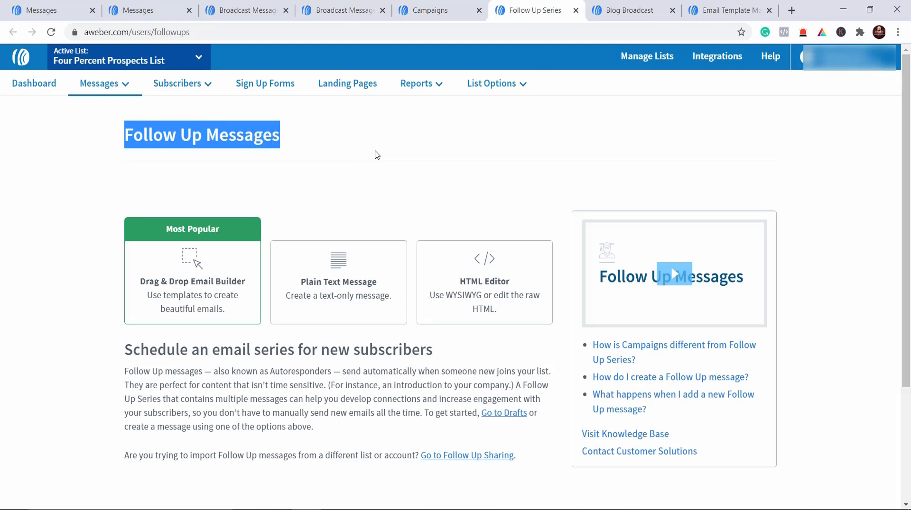
left_click(376, 155)
left_click(196, 284)
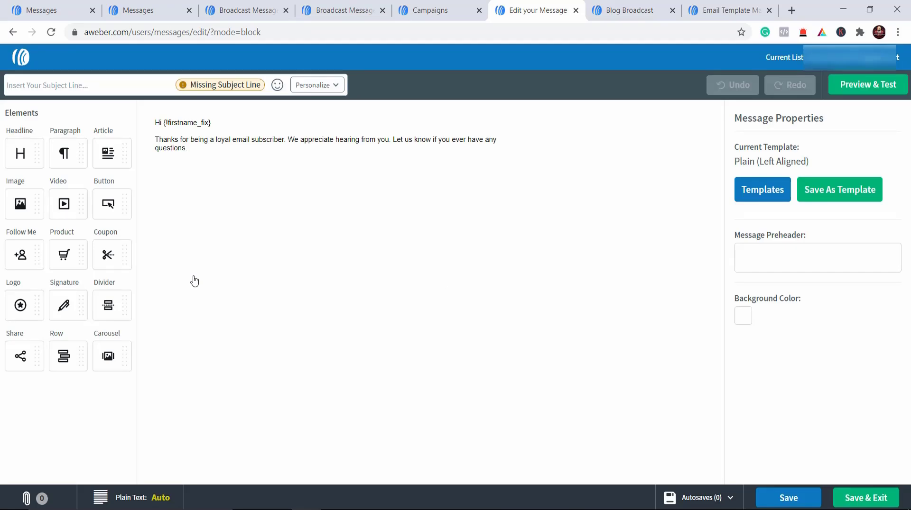
Step: Add a headline element below the thank-you paragraph and enter the person's full name in it
left_click_drag(21, 155, 256, 164)
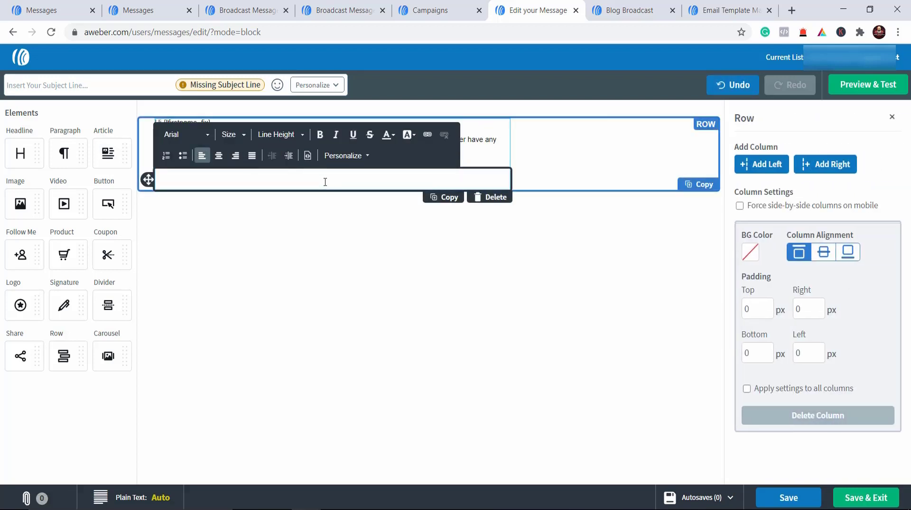
type("SUBU PRAV")
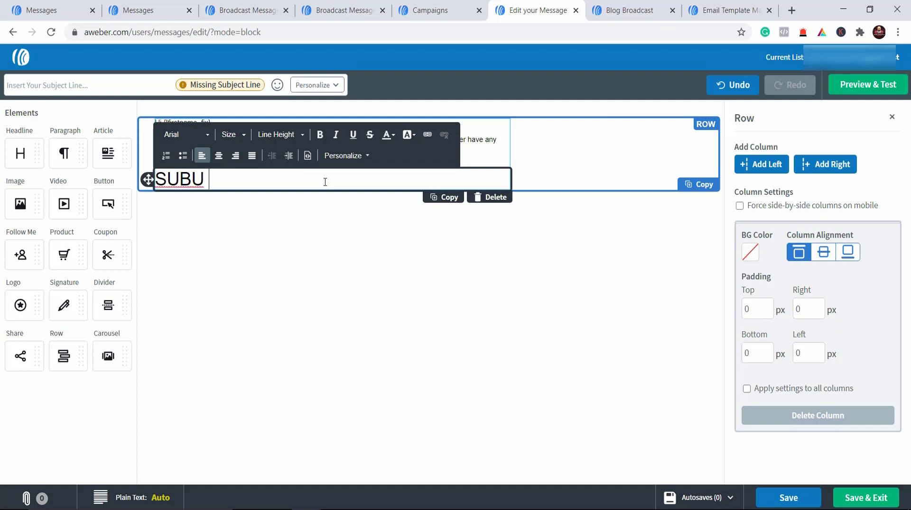
type("EE")
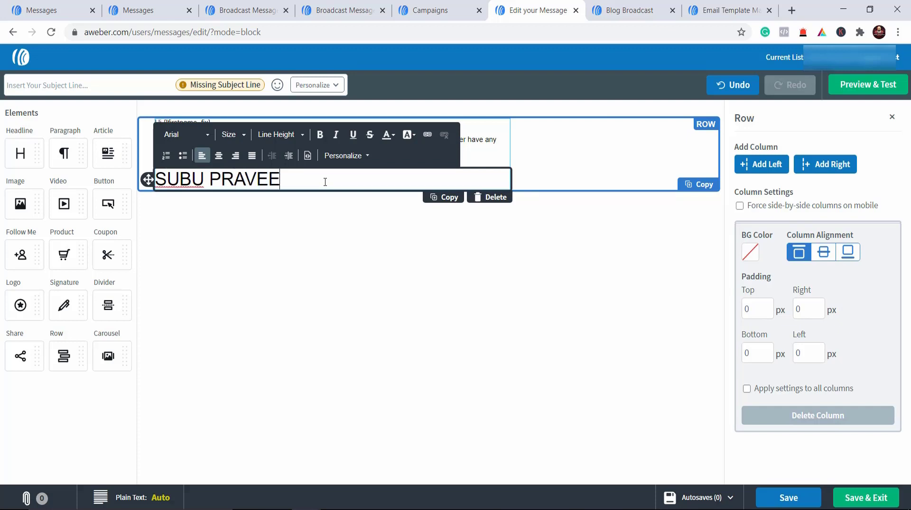
type("N")
left_click(306, 268)
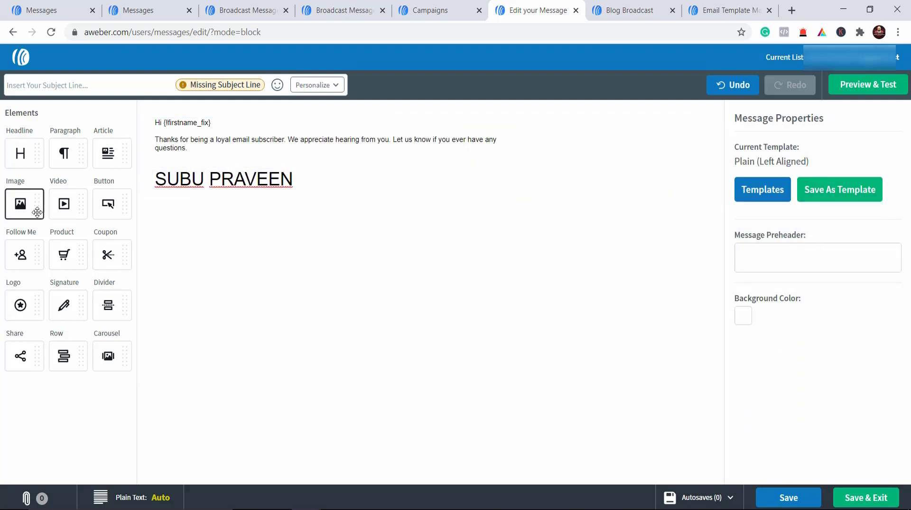
Step: Place the marketing funnel illustration from the stock image gallery below the headline and add a button beneath it
left_click_drag(27, 209, 279, 161)
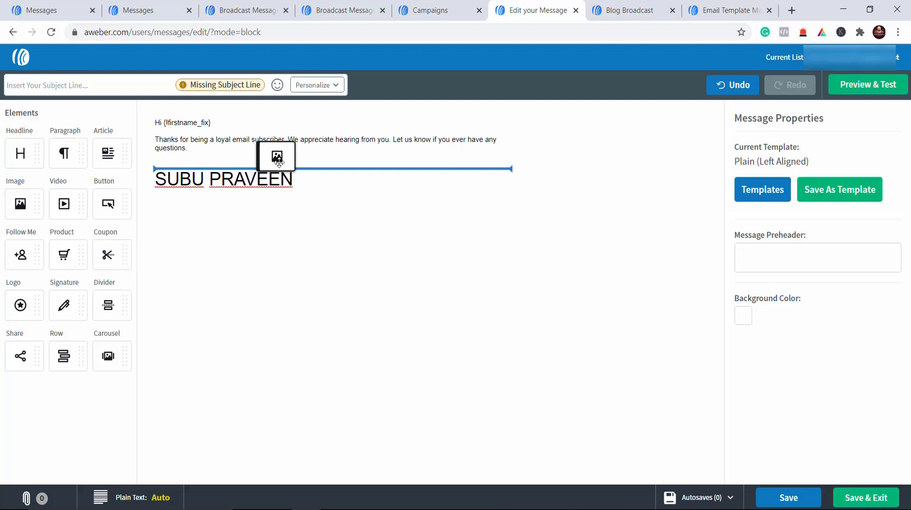
left_click_drag(279, 161, 273, 189)
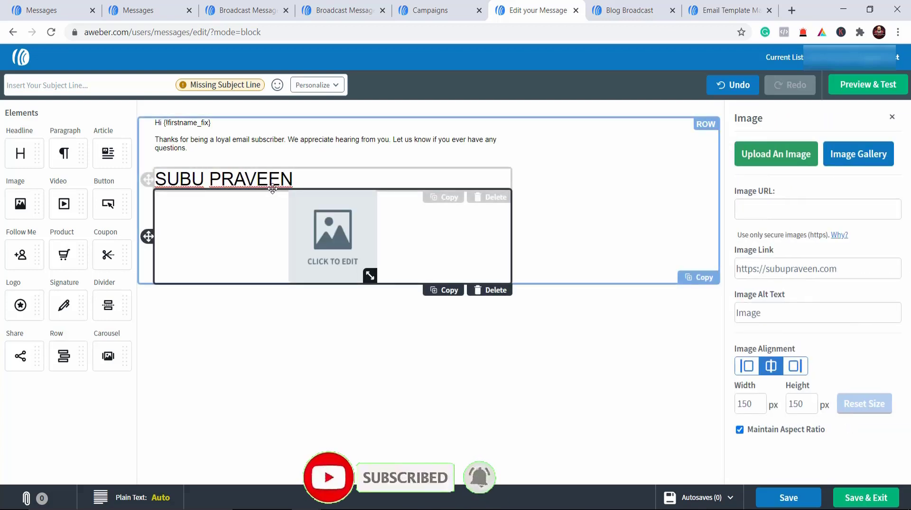
left_click(778, 160)
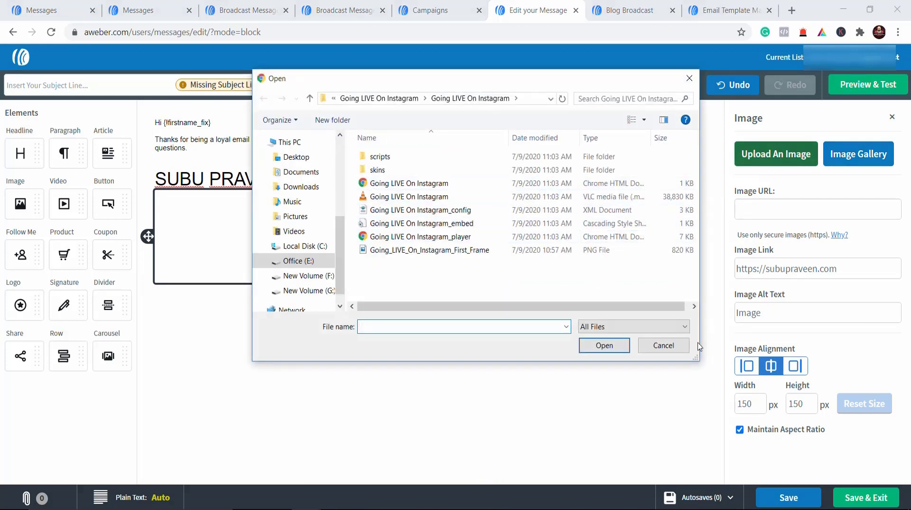
left_click(662, 345)
left_click(857, 160)
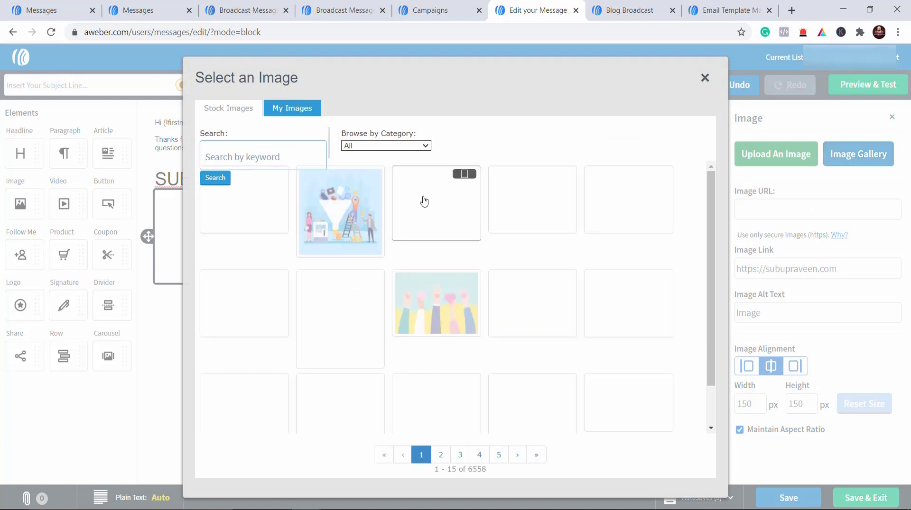
left_click(353, 216)
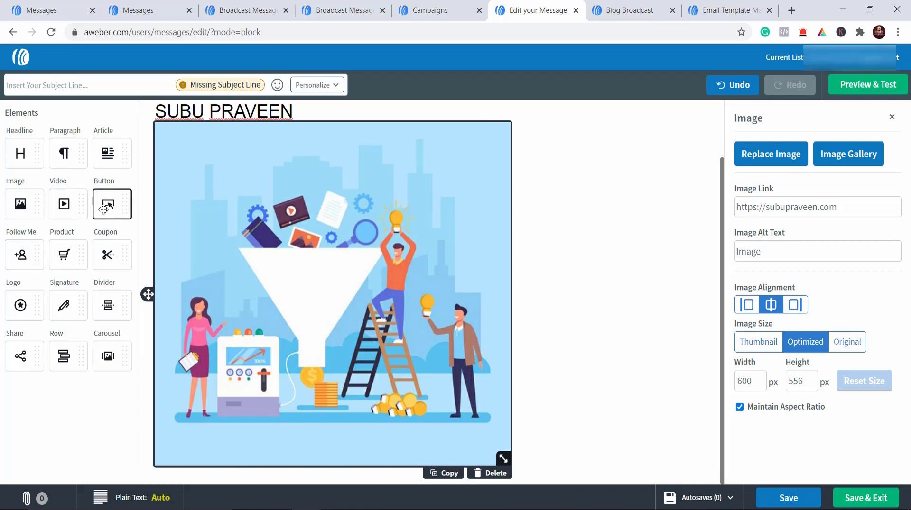
left_click_drag(118, 207, 417, 421)
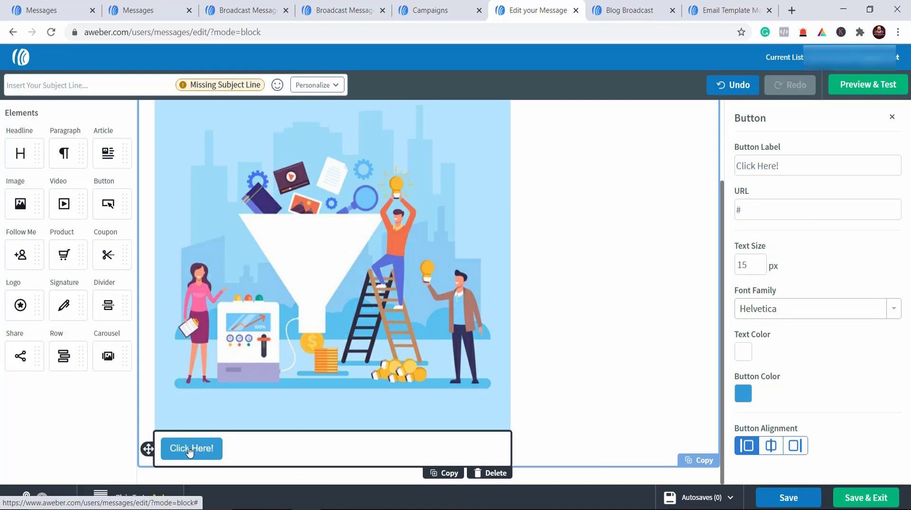
Step: Enter the person's full name as the subject line and send a test message from the preview
left_click(61, 84)
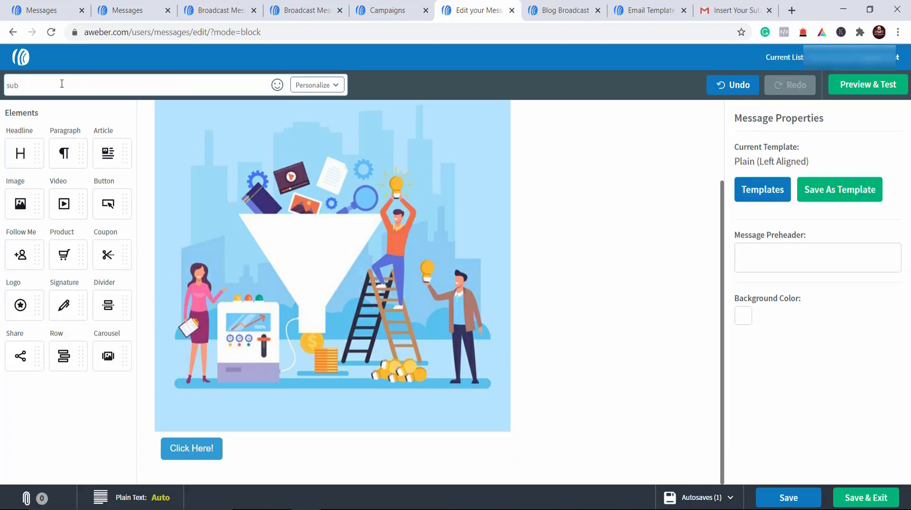
type("subu praveen")
left_click(575, 195)
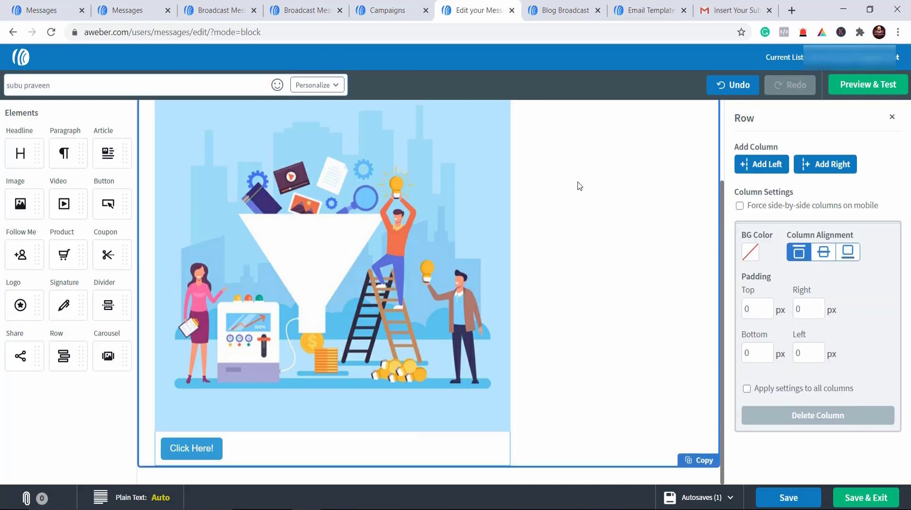
left_click(876, 86)
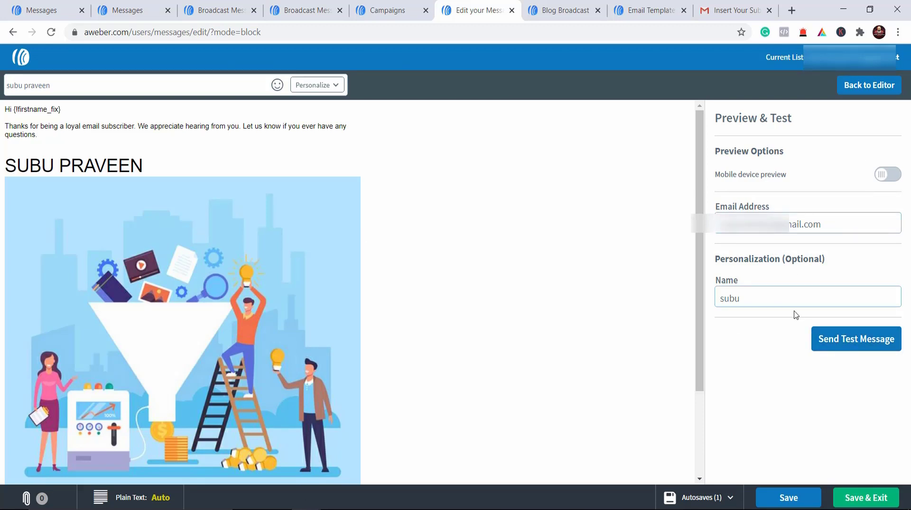
left_click(845, 342)
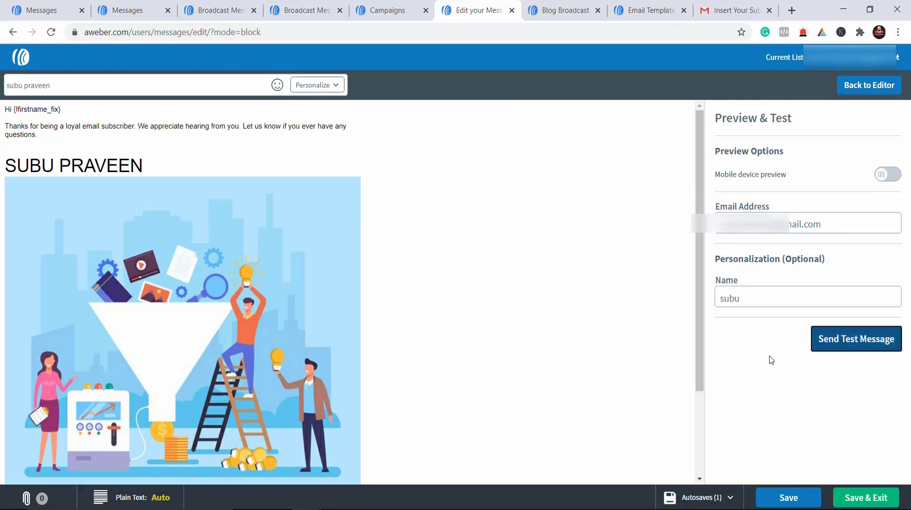
Step: Switch to Gmail, open the received test message and check its headline, image, button and footer
left_click(732, 10)
right_click(556, 87)
left_click(584, 125)
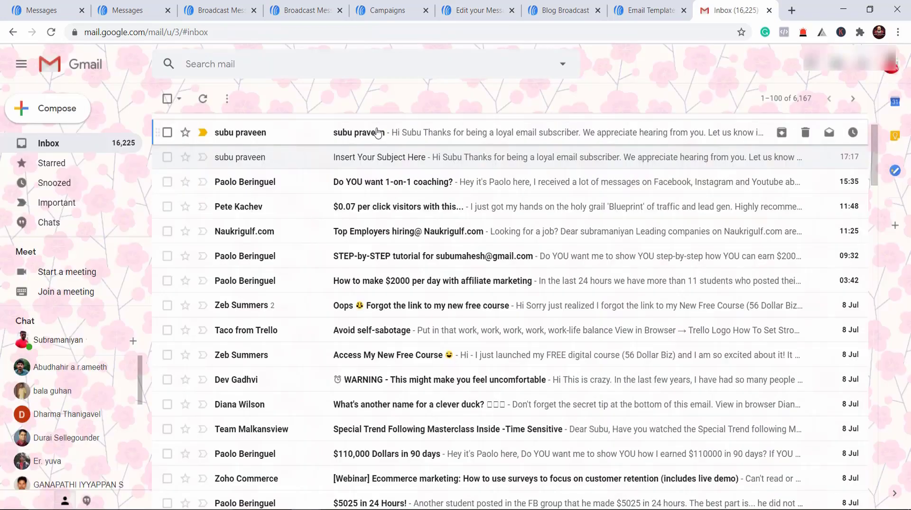
left_click(379, 133)
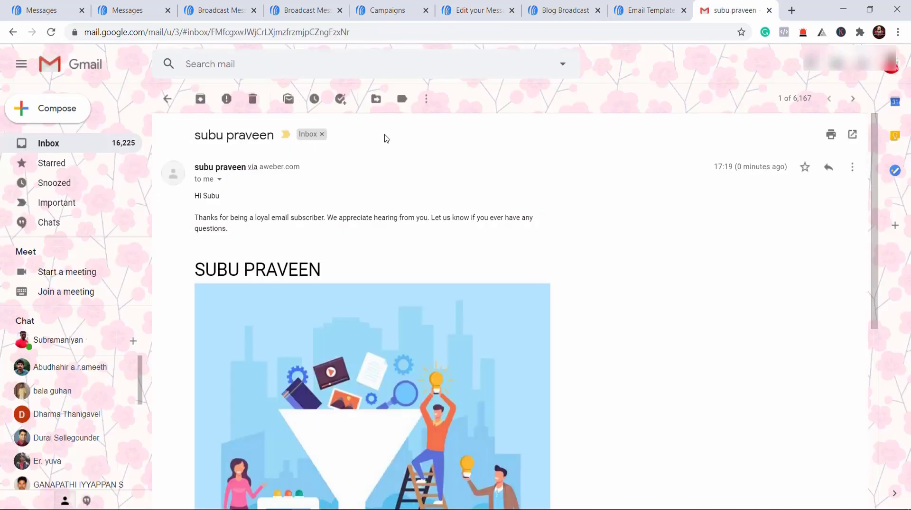
scroll(619, 255, "down", 5)
scroll(619, 256, "up", 4)
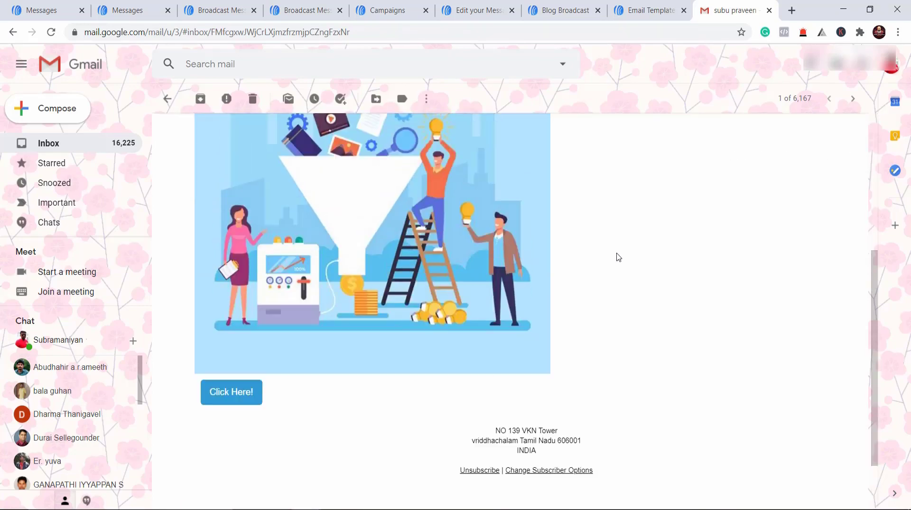
Step: Return to the AWeber message editor, save and exit the message, and open the new draft's send options
key("ctrl+6")
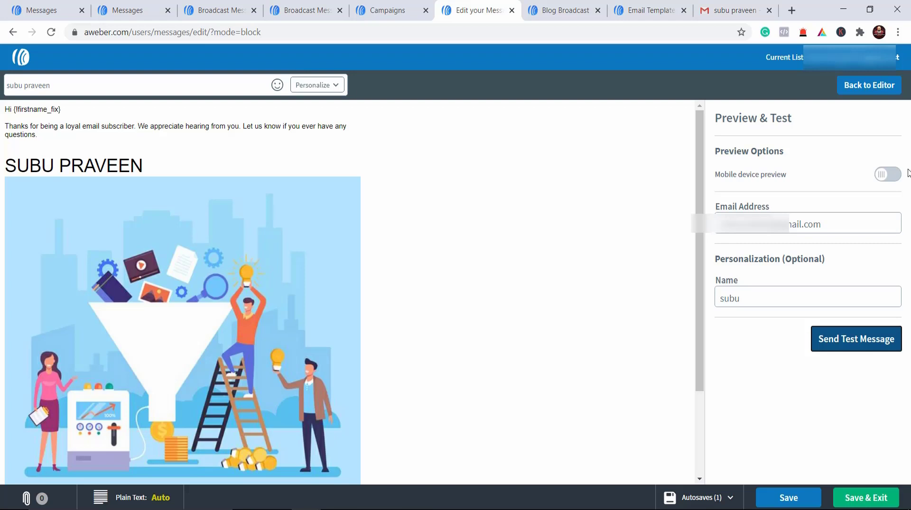
left_click(876, 498)
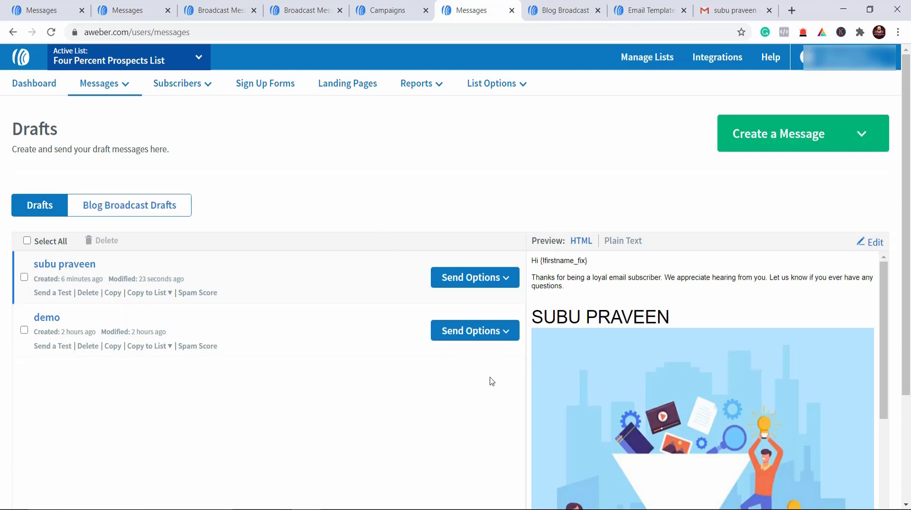
left_click(508, 285)
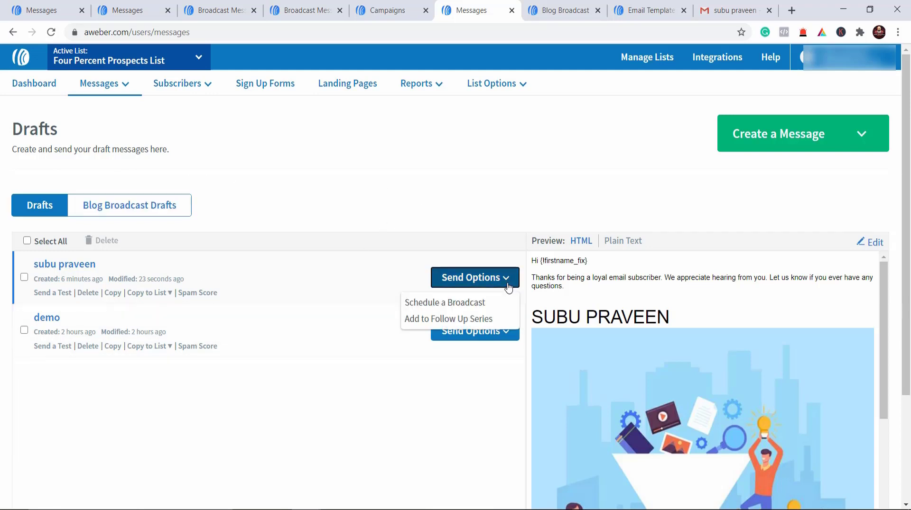
Step: Add the draft with the funnel image to the follow-up series as its first message, with link click tracking on
left_click(452, 322)
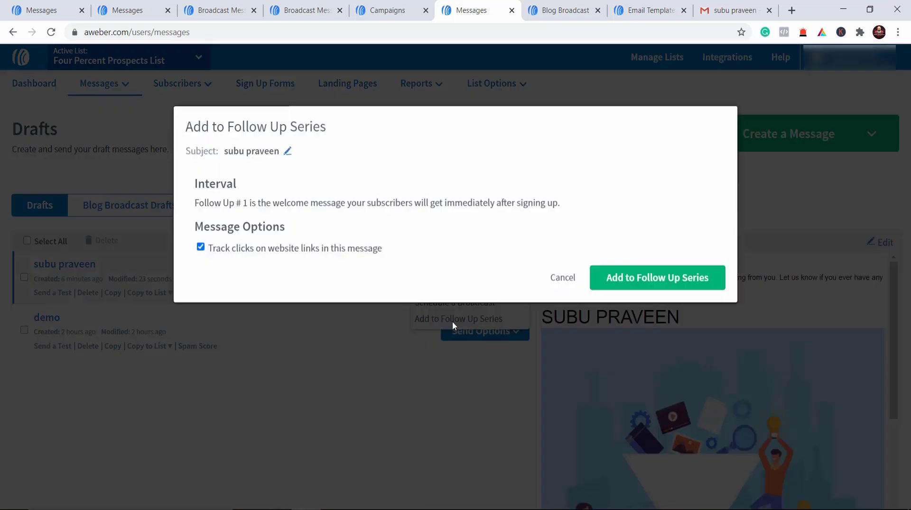
left_click(651, 280)
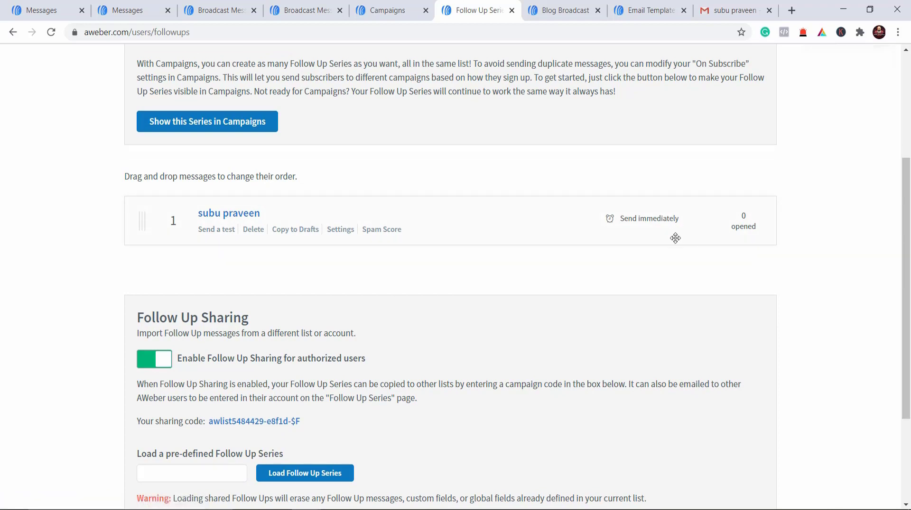
scroll(685, 266, "up", 3)
scroll(685, 265, "up", 2)
Step: Return to the drafts and add the demo draft to the follow-up series, sent 1 day after the previous message
mouse_move(98, 83)
left_click(93, 105)
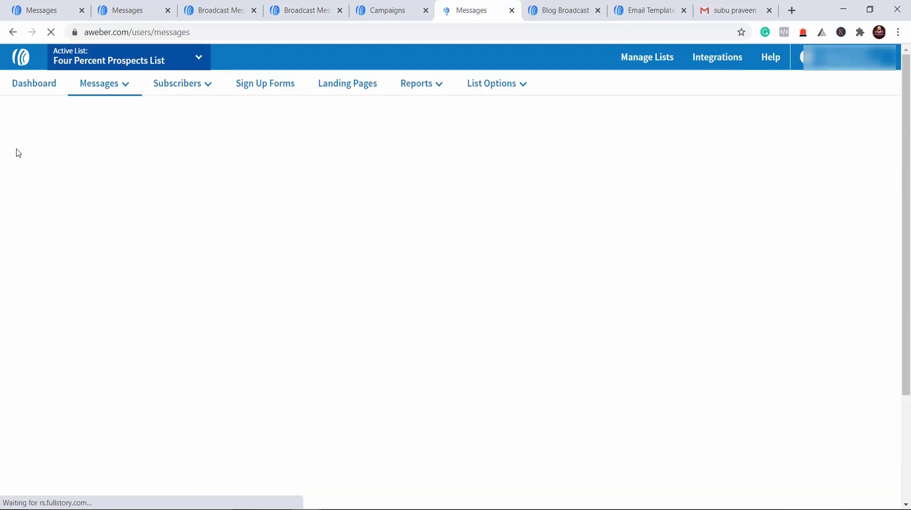
left_click(474, 277)
left_click(469, 320)
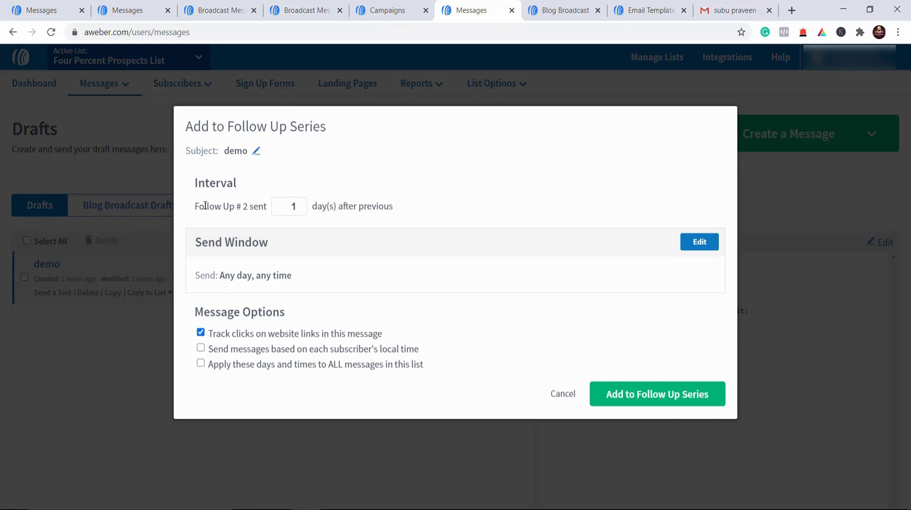
left_click_drag(196, 207, 251, 200)
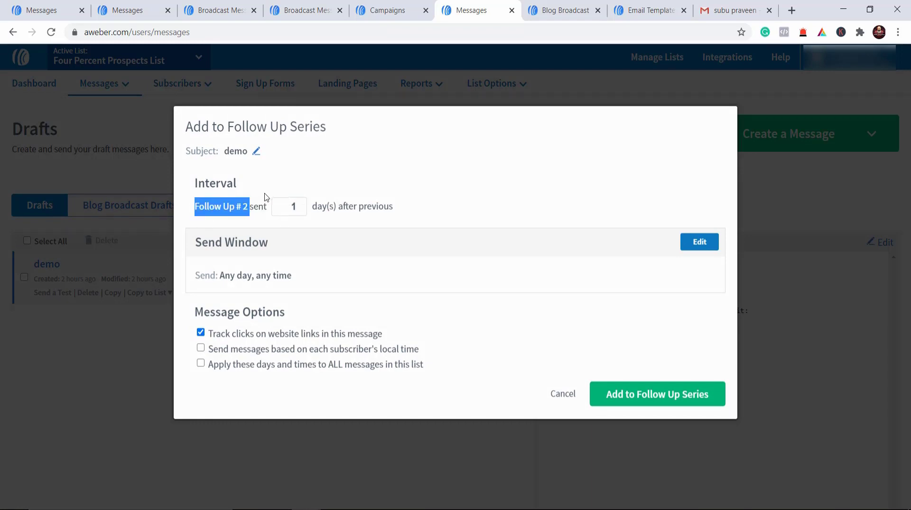
left_click(265, 186)
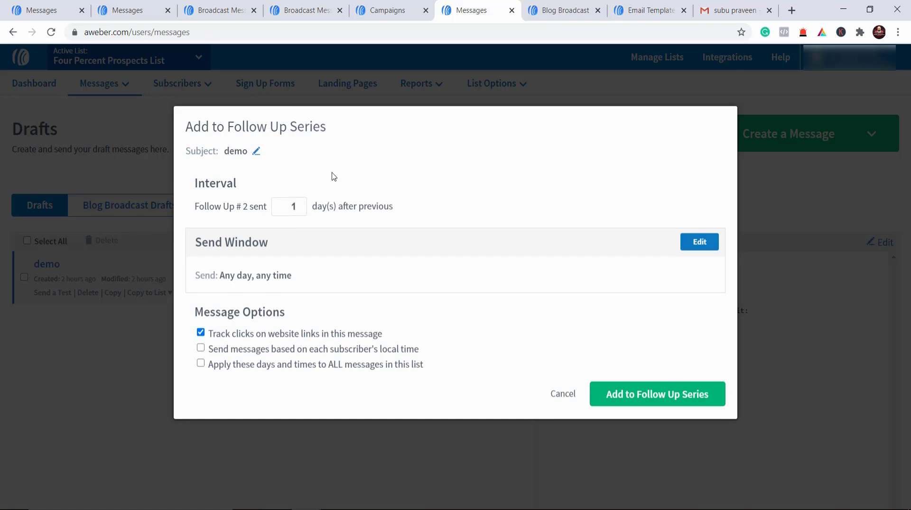
left_click(681, 395)
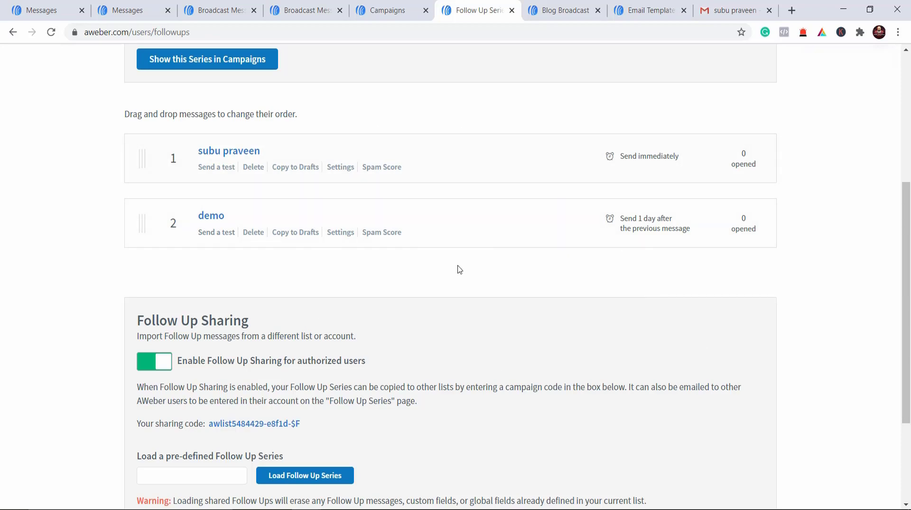
scroll(428, 338, "up", 5)
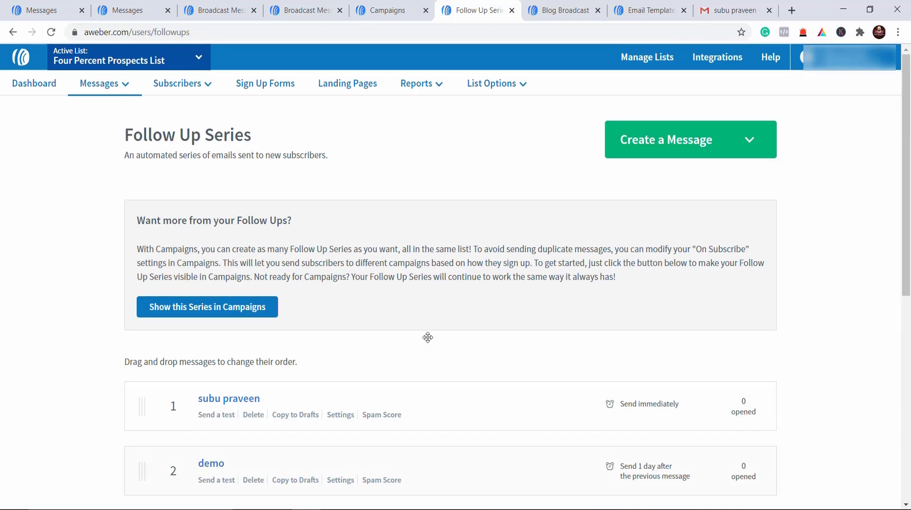
Step: View the Blog Broadcasts page and the email templates page
key("ctrl+Tab")
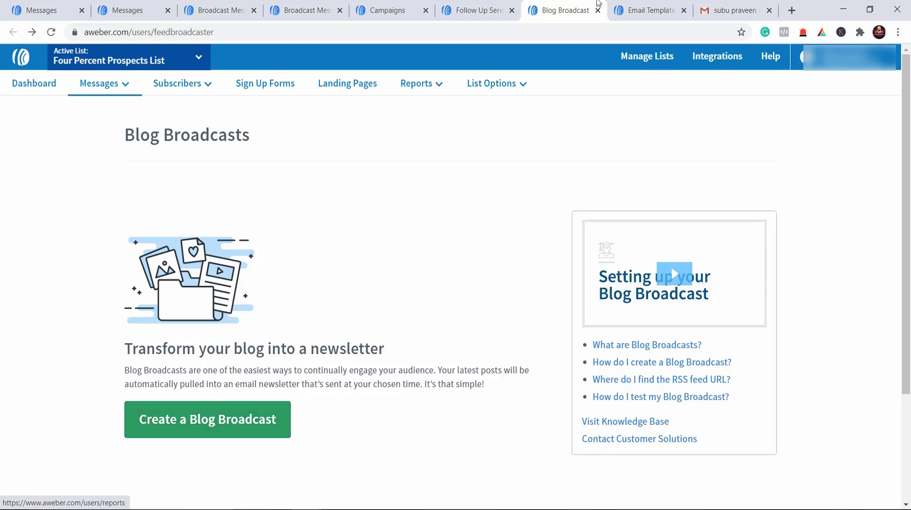
key("ctrl+Tab")
left_click_drag(125, 135, 373, 141)
left_click(379, 141)
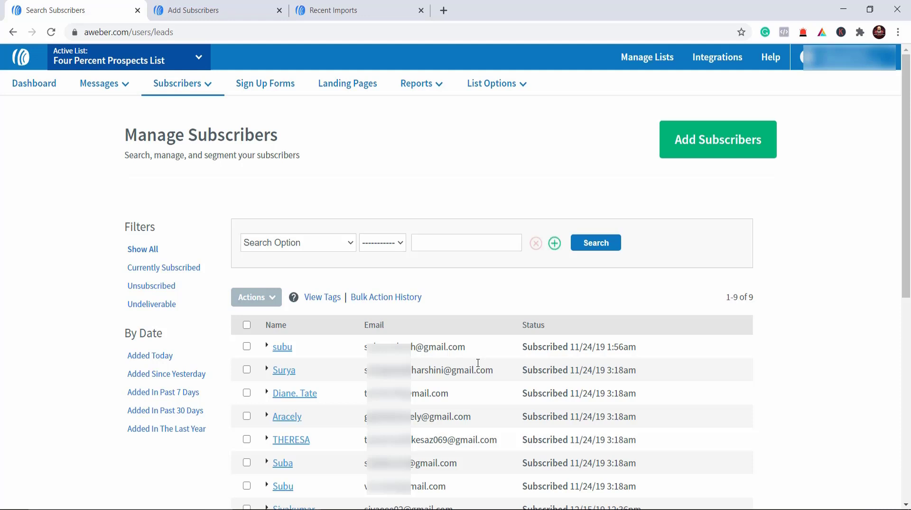
Step: Look at the form for adding one subscriber at a time and return to the Add Subscribers page
left_click(252, 10)
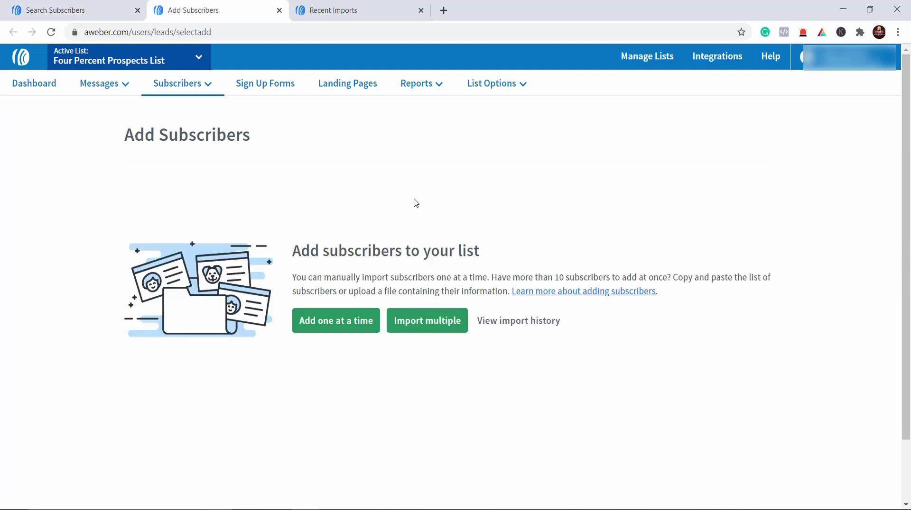
left_click(332, 324)
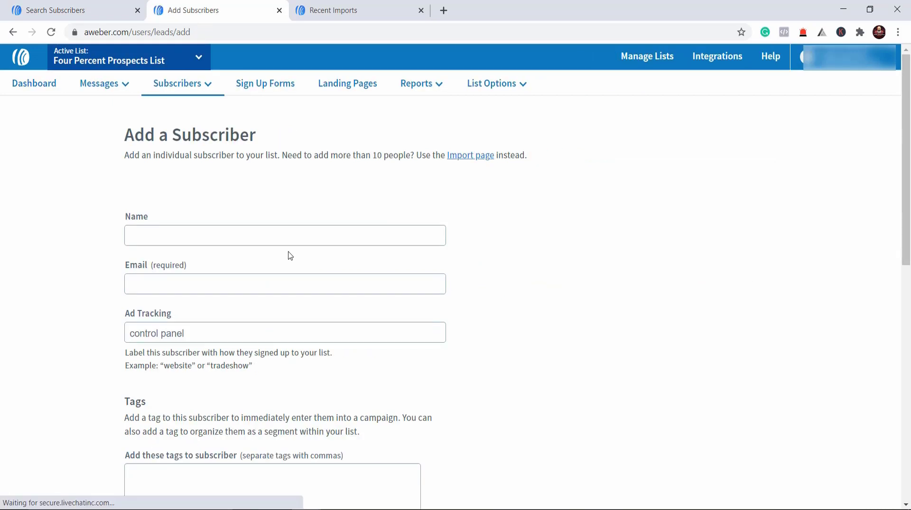
key("alt+Left")
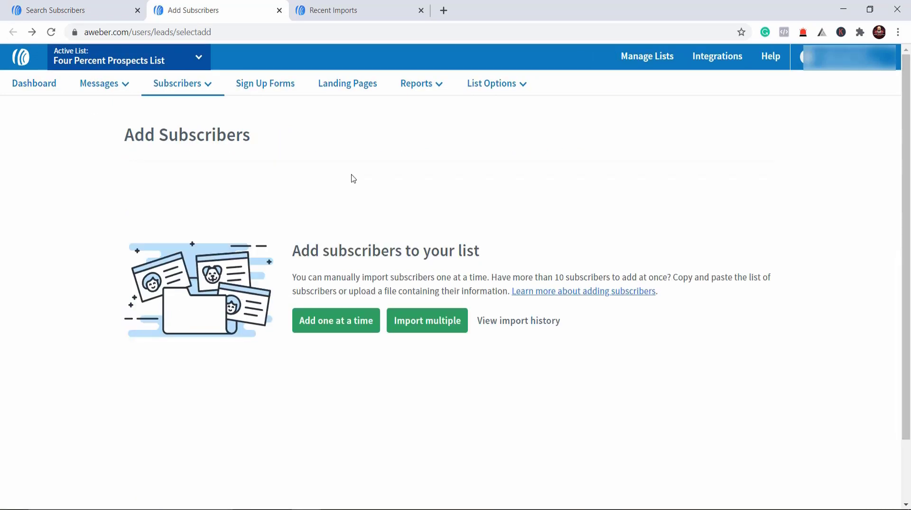
Step: Examine the page for importing multiple subscribers, including its file browser, and leave without choosing a file
left_click(439, 326)
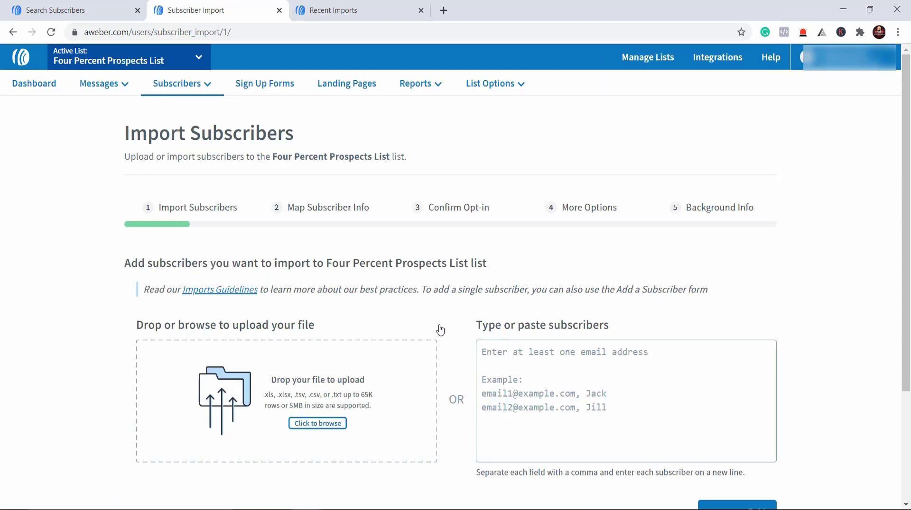
left_click(318, 423)
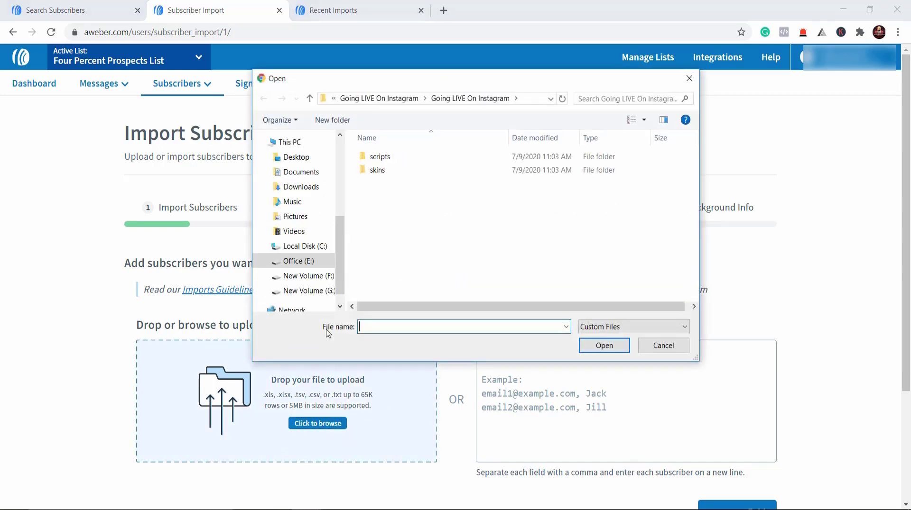
left_click(662, 347)
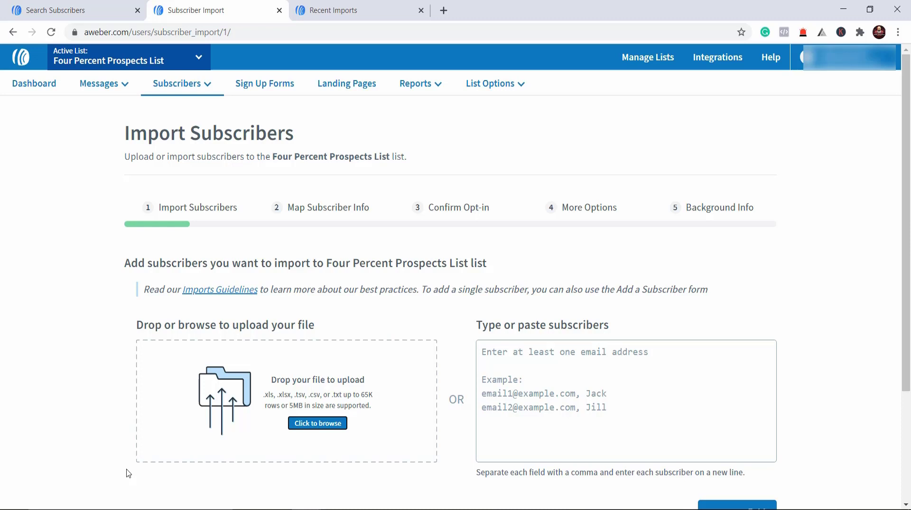
key("ctrl+Tab")
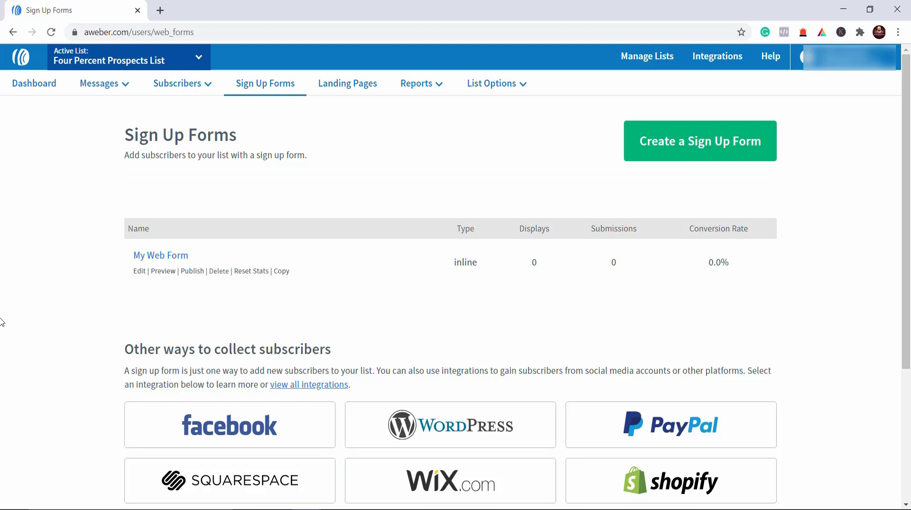
Step: Open the creator's personal website in a new tab to view its subscribe form, and return to the Sign Up Forms page
left_click(160, 10)
type("subupraveen.com")
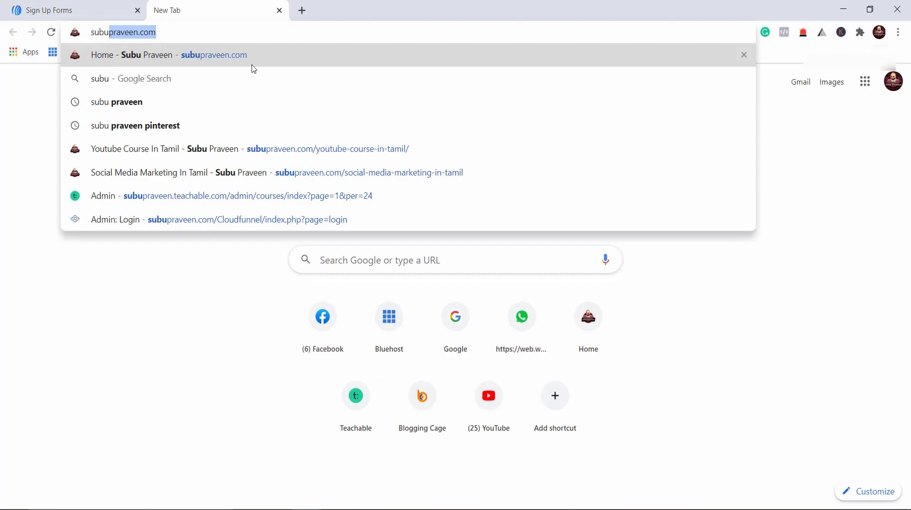
key("Return")
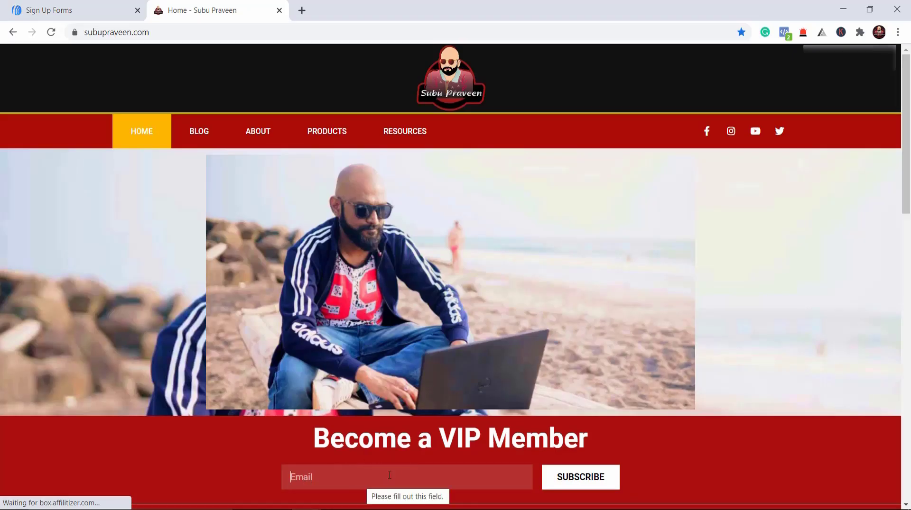
left_click(102, 5)
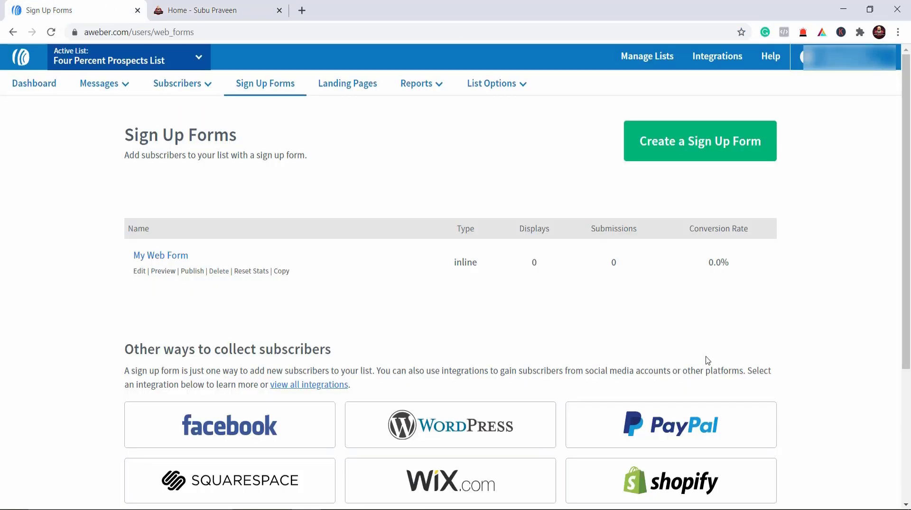
Step: Open My Web Form in the form designer and examine its templates, elements and fields
left_click(167, 259)
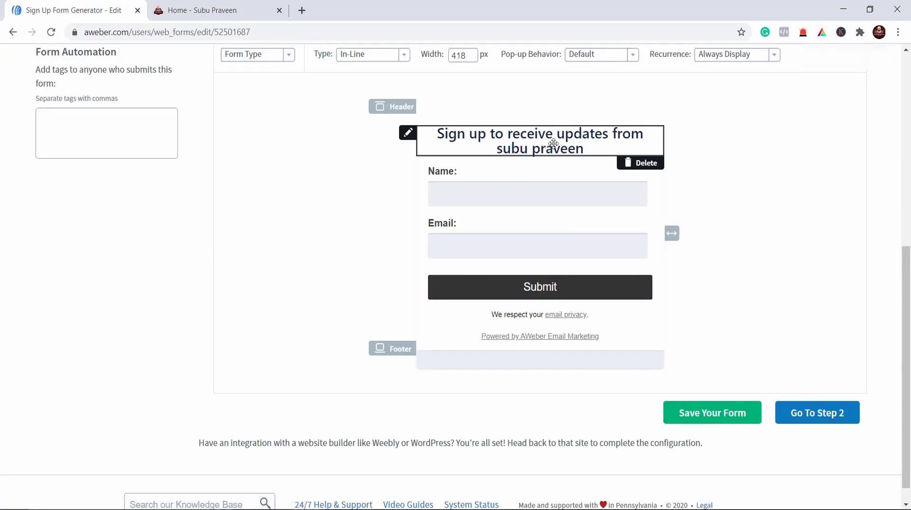
scroll(331, 275, "up", 4)
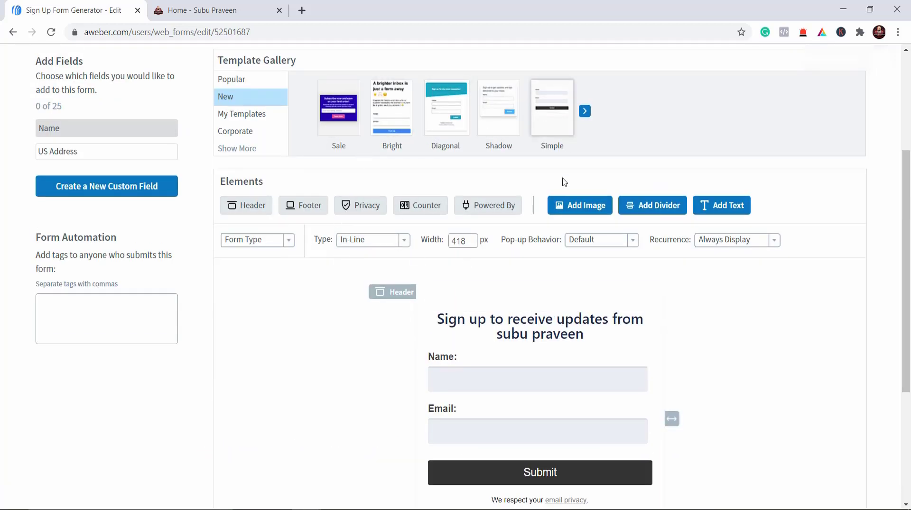
scroll(555, 199, "down", 4)
scroll(549, 217, "up", 4)
Step: Try adding a few test letters in front of the sign-up form's headline and remove them again
left_click(545, 299)
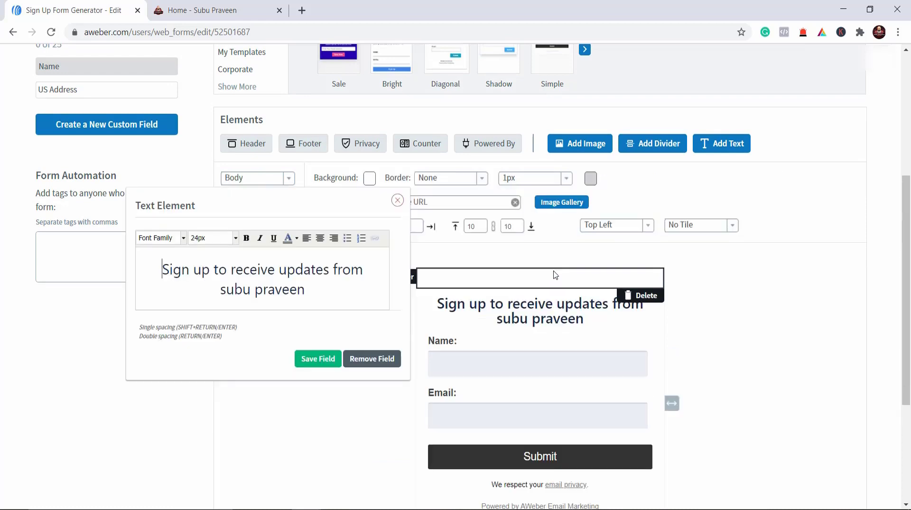
type("subub")
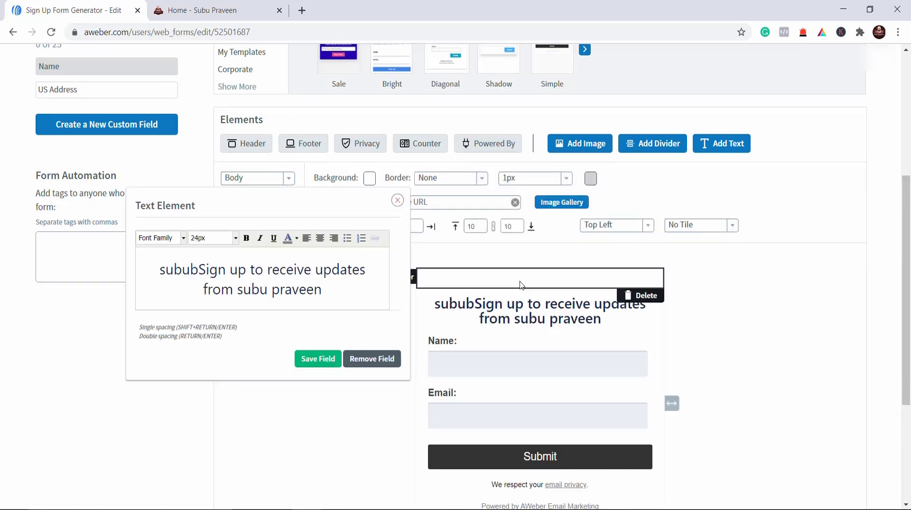
key("BackSpace")
key("BackSpace")
key("BackSpace")
key("BackSpace")
key("BackSpace")
Step: Create a new landing page for the list from the Sell a Product template
scroll(359, 83, "up", 5)
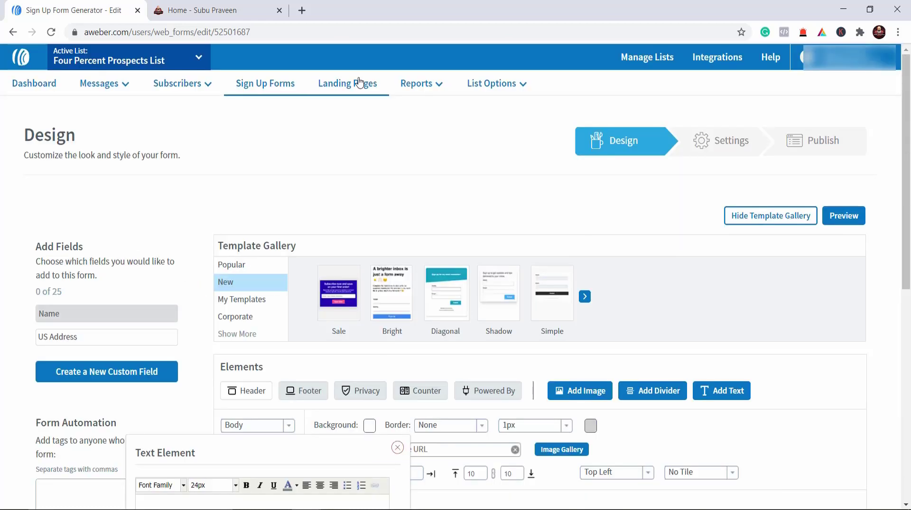
left_click(359, 83)
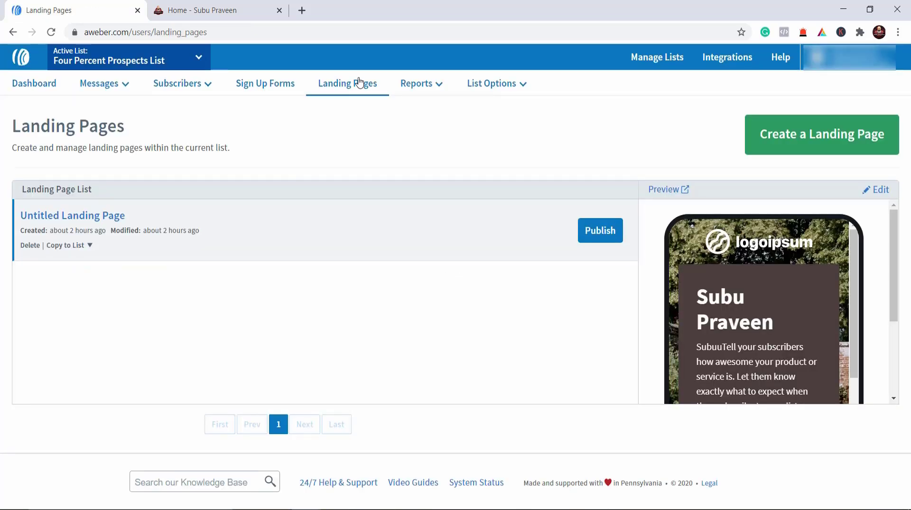
left_click(824, 138)
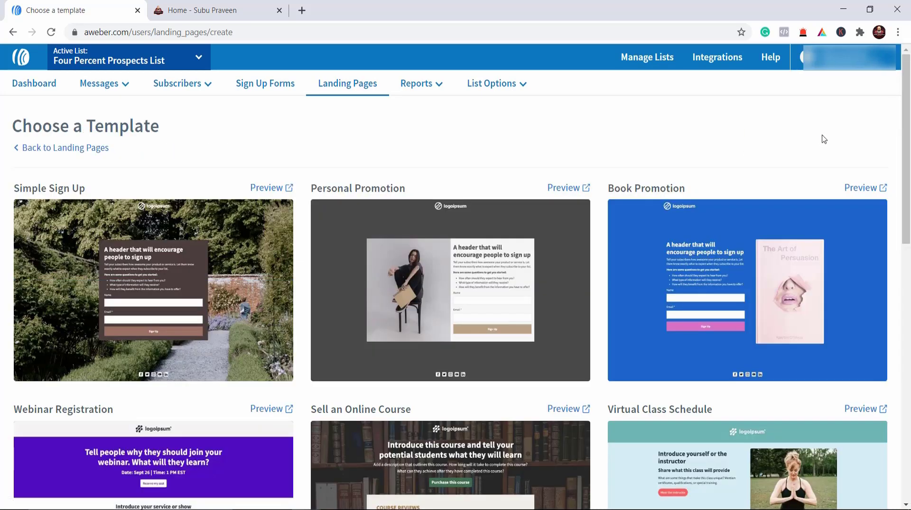
mouse_move(126, 316)
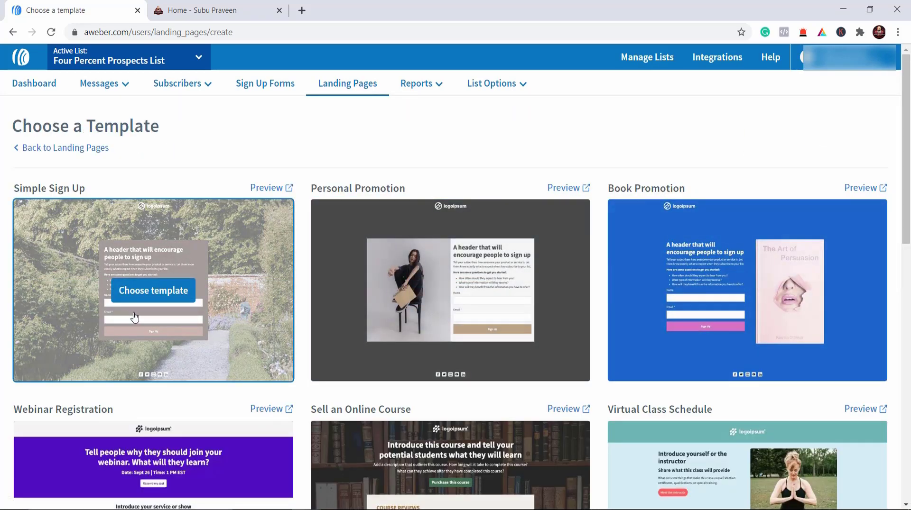
scroll(549, 311, "down", 4)
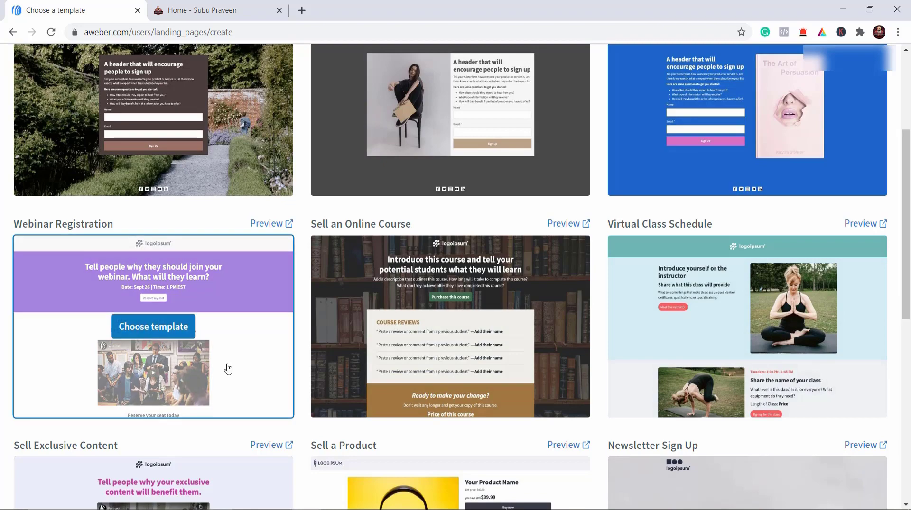
scroll(712, 336, "down", 3)
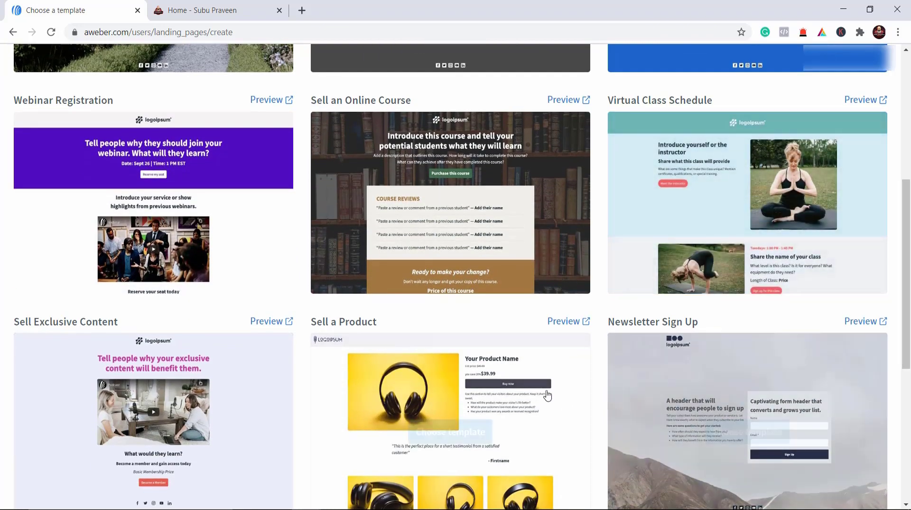
scroll(484, 380, "down", 3)
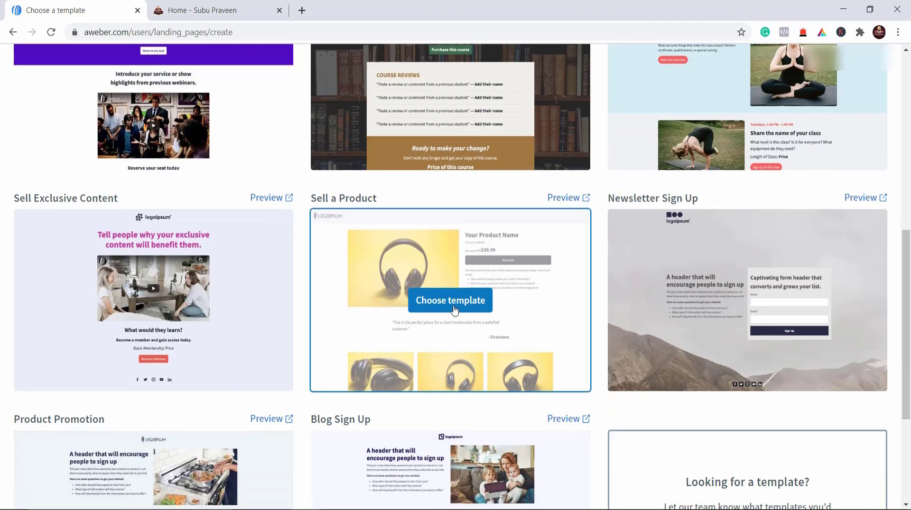
scroll(460, 366, "down", 3)
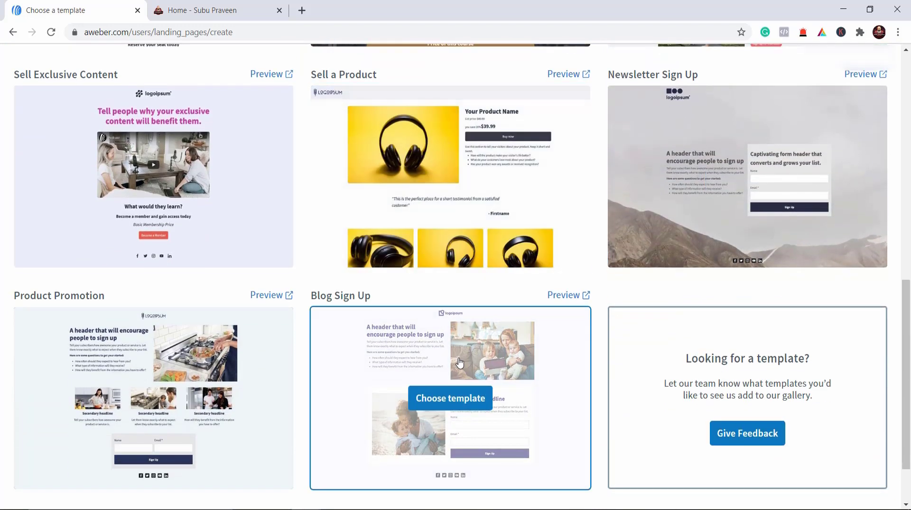
scroll(459, 363, "up", 1)
left_click(444, 241)
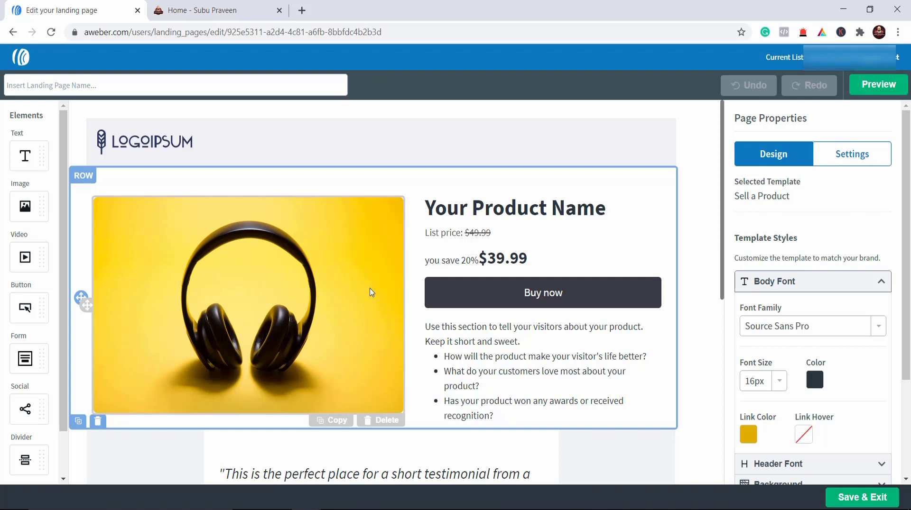
Step: Replace the yellow headphones image in the product row by uploading the zz1 PNG file from the Office (E:) drive
left_click(256, 290)
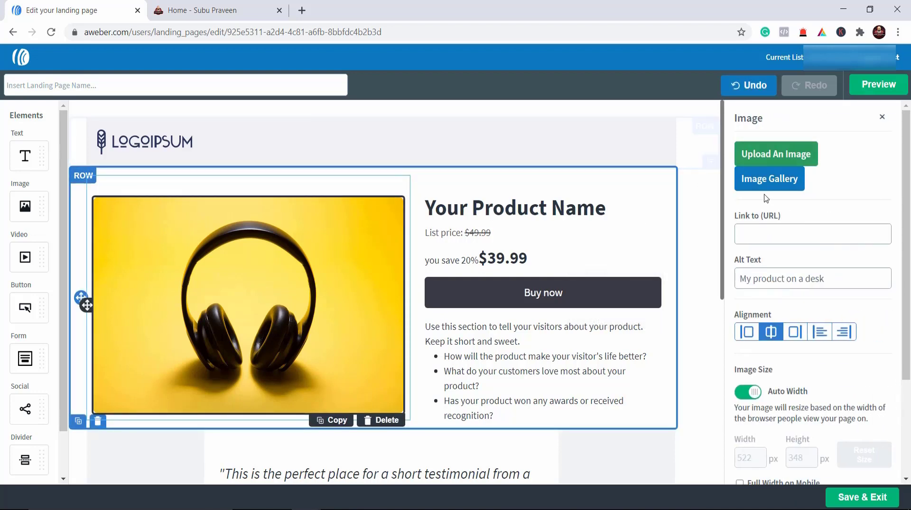
left_click(772, 163)
scroll(285, 228, "down", 3)
left_click(274, 260)
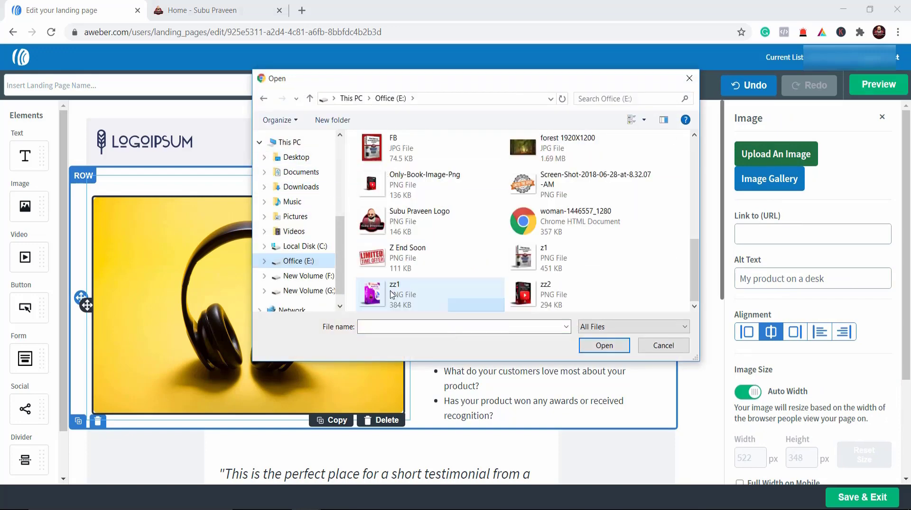
double_click(392, 295)
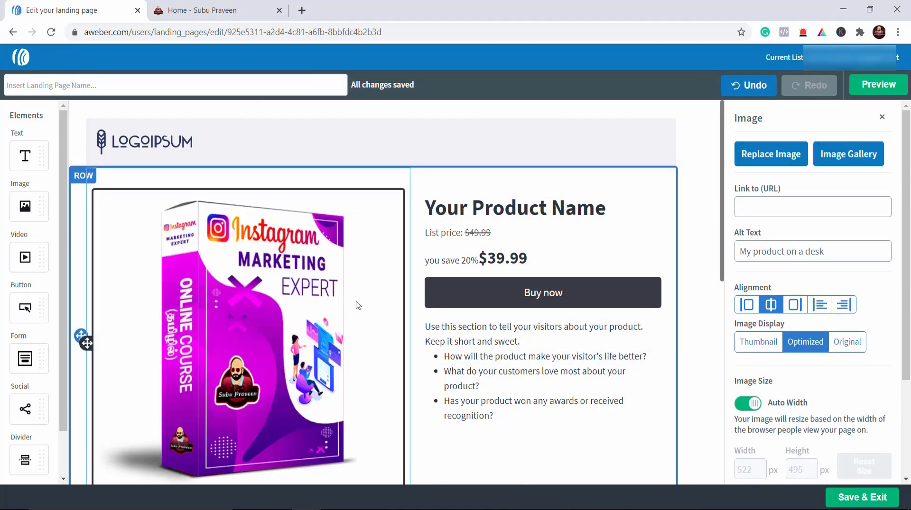
Step: Replace the landing page's product name heading with "INSTAGRAME MARKETING EXPERT"
left_click(539, 213)
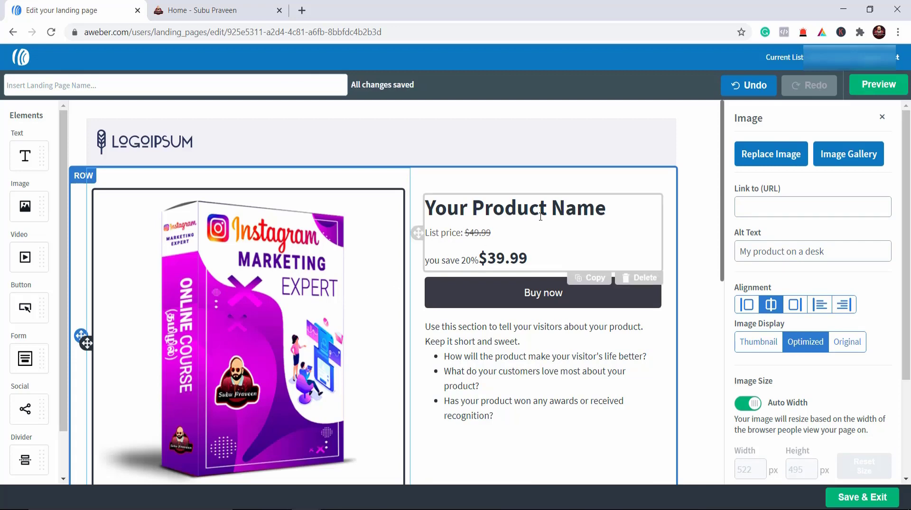
left_click_drag(613, 213, 428, 206)
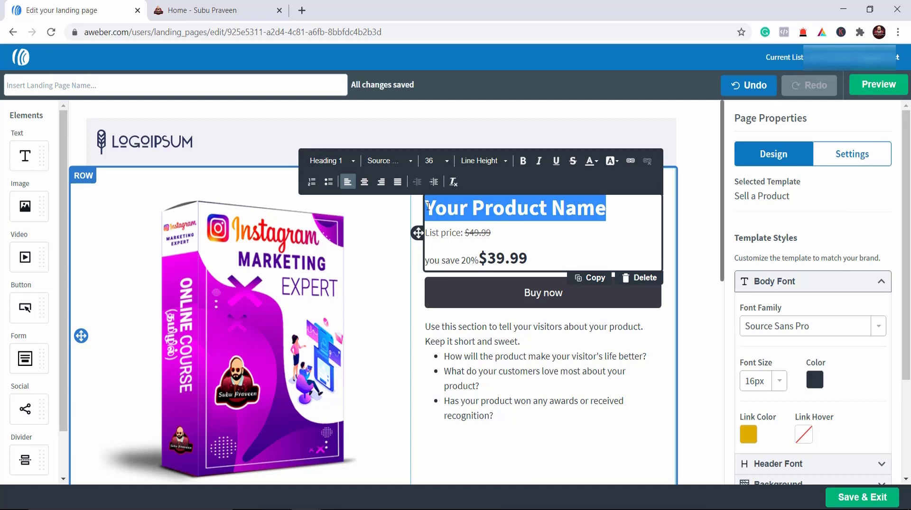
key("BackSpace")
type("INSTA")
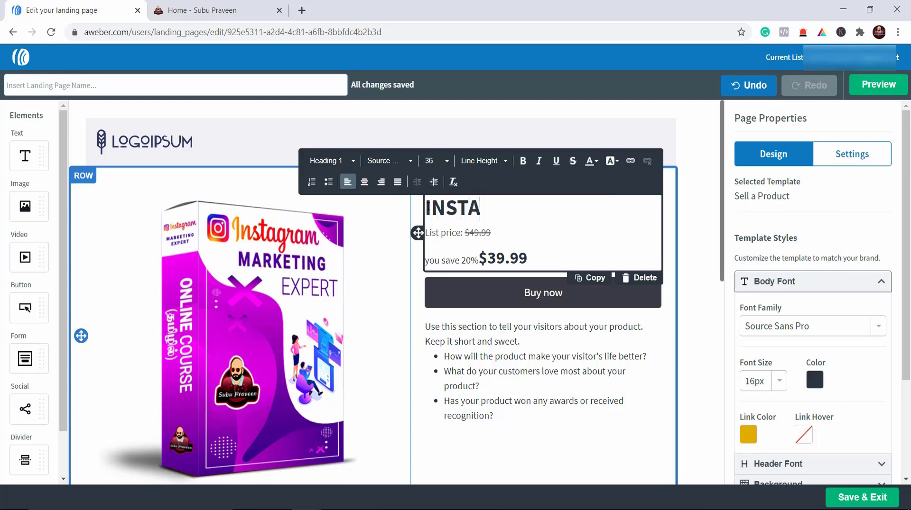
type("GRAME M")
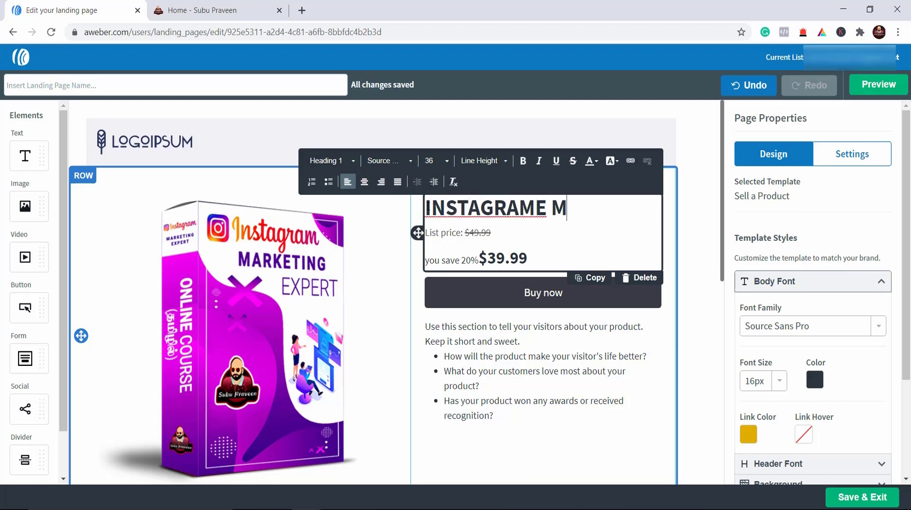
type("ARKET")
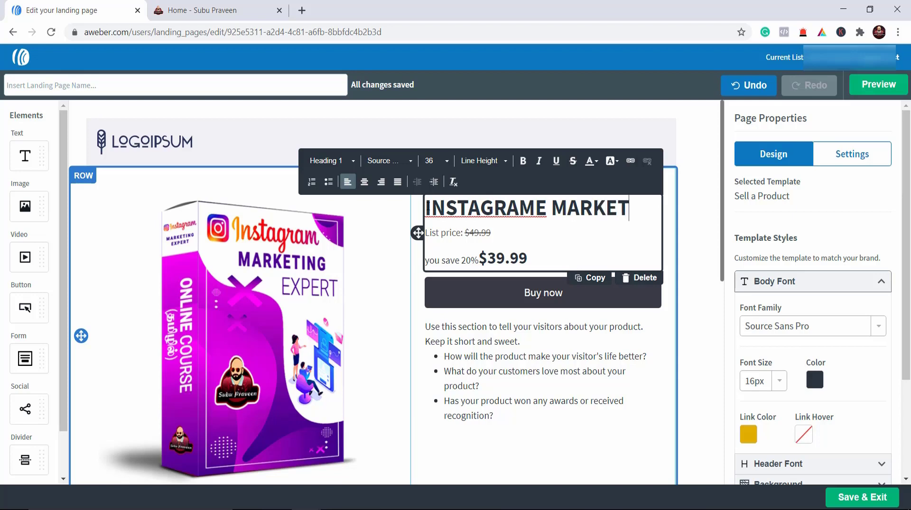
type("ING")
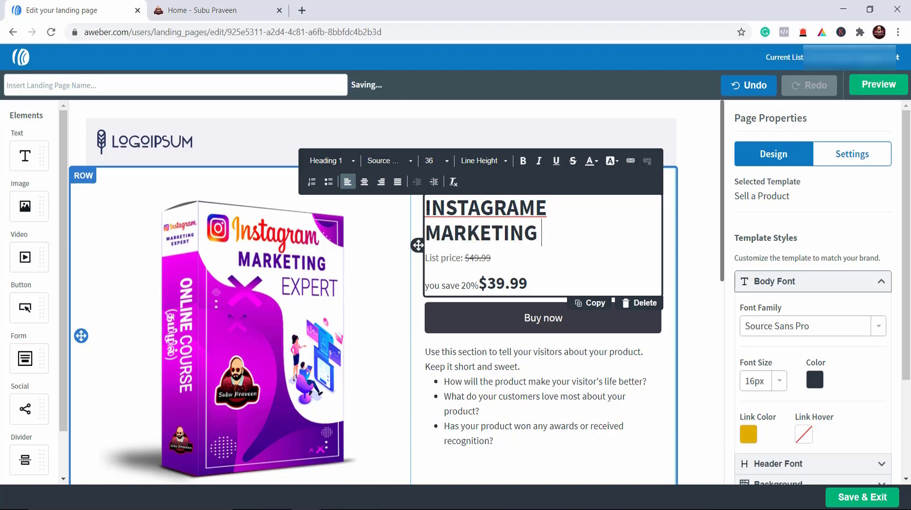
type(" EXPERT")
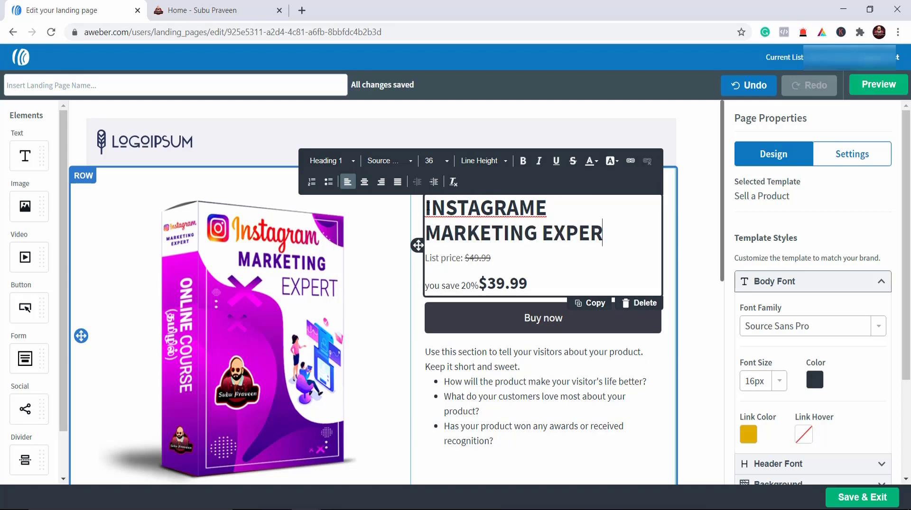
left_click(478, 367)
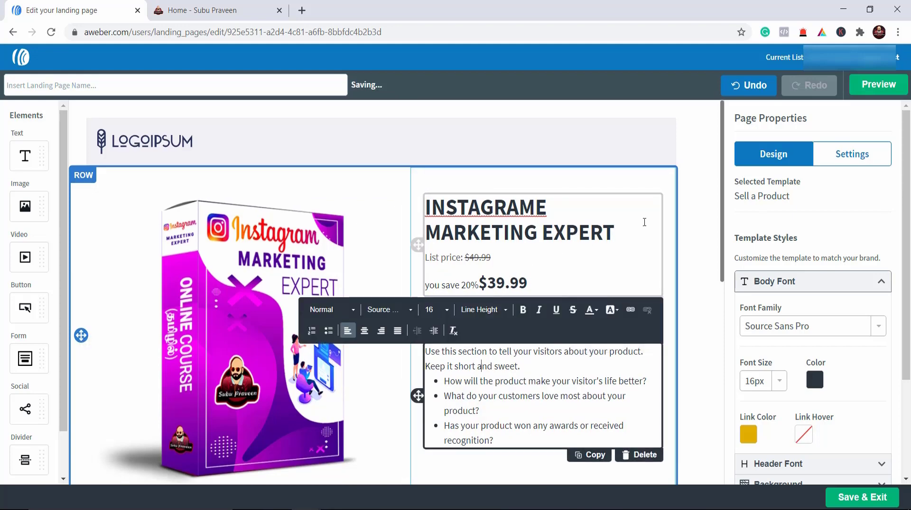
Step: Review the landing page's remaining sections in the editor and preview the whole page
scroll(516, 280, "down", 5)
scroll(516, 280, "down", 4)
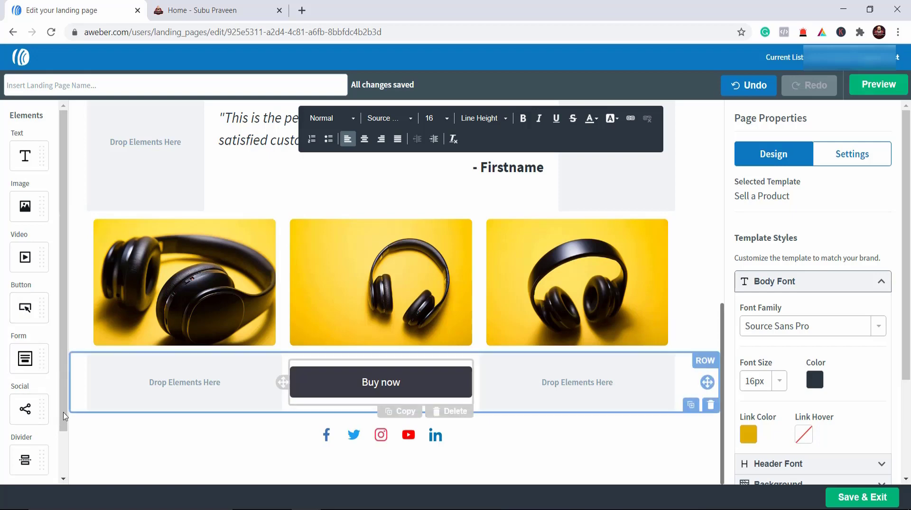
scroll(139, 271, "up", 8)
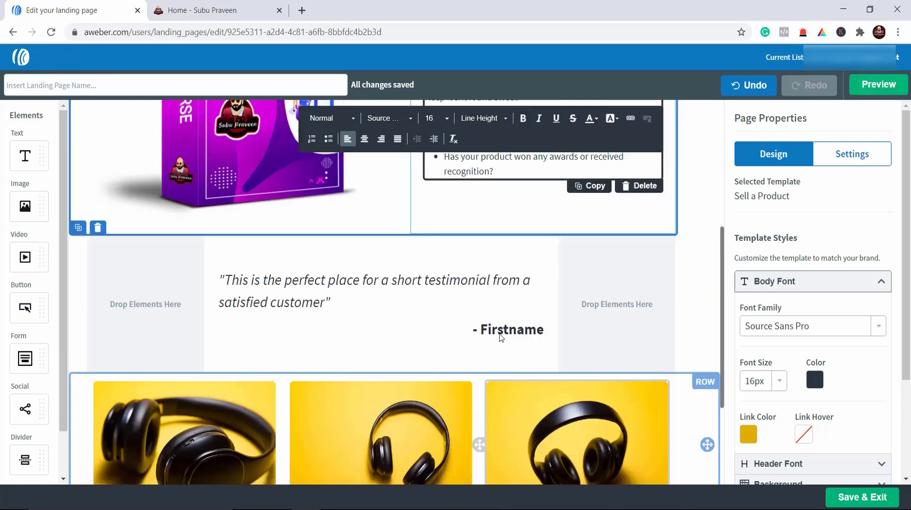
left_click(882, 93)
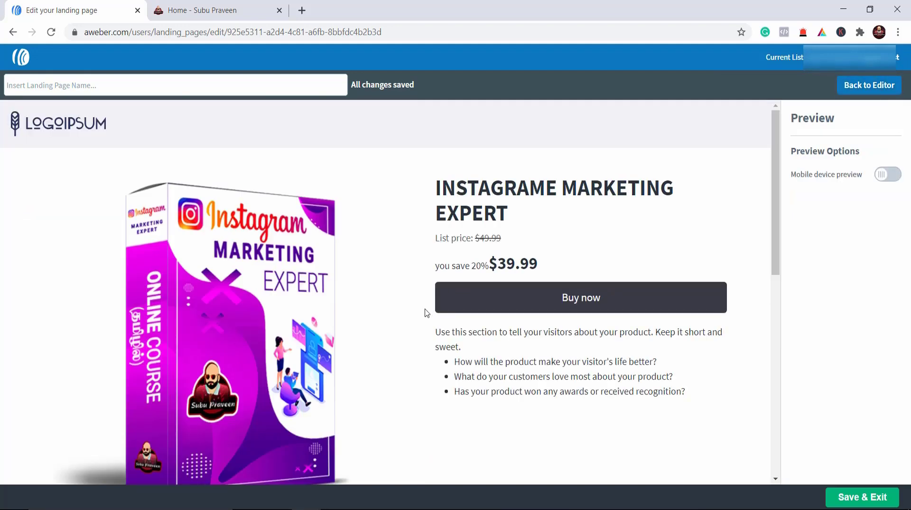
scroll(426, 313, "down", 9)
scroll(427, 313, "up", 9)
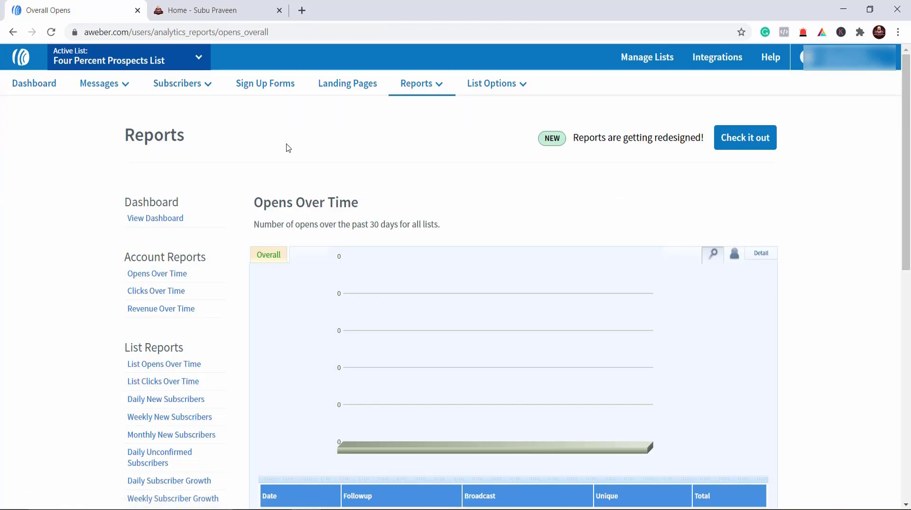
Step: Examine the Opens Over Time report and available list reports, and view the Analytics Setup through Step 2
scroll(413, 260, "down", 5)
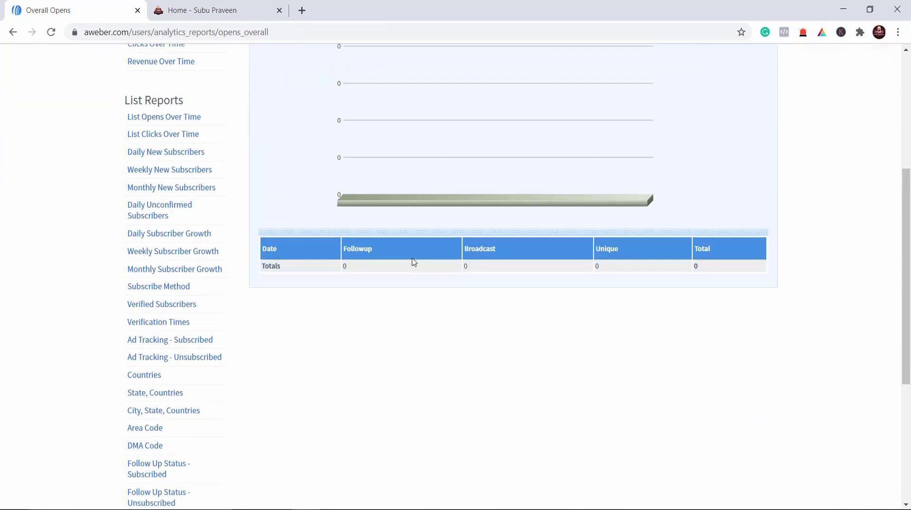
scroll(412, 263, "up", 5)
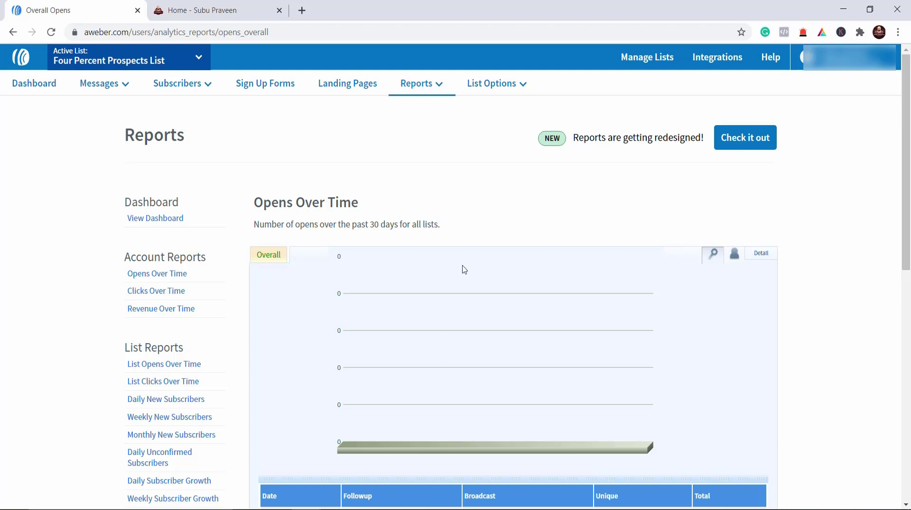
left_click(418, 84)
left_click(425, 142)
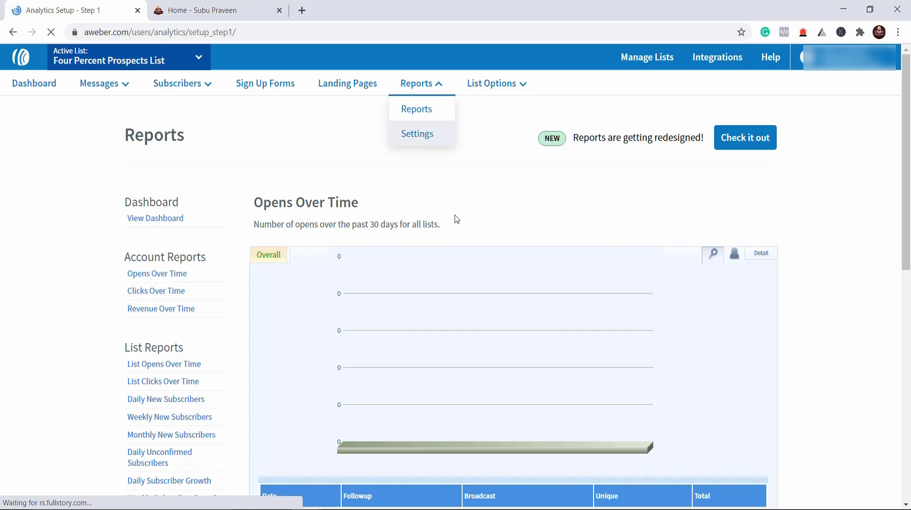
left_click(185, 406)
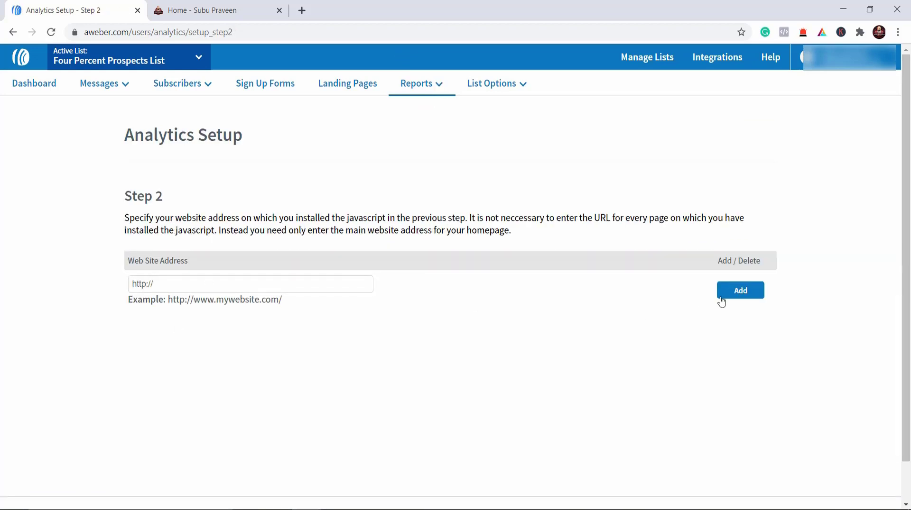
Step: Open the settings of the active list and review its name, description, sender and contact address sections
left_click(497, 90)
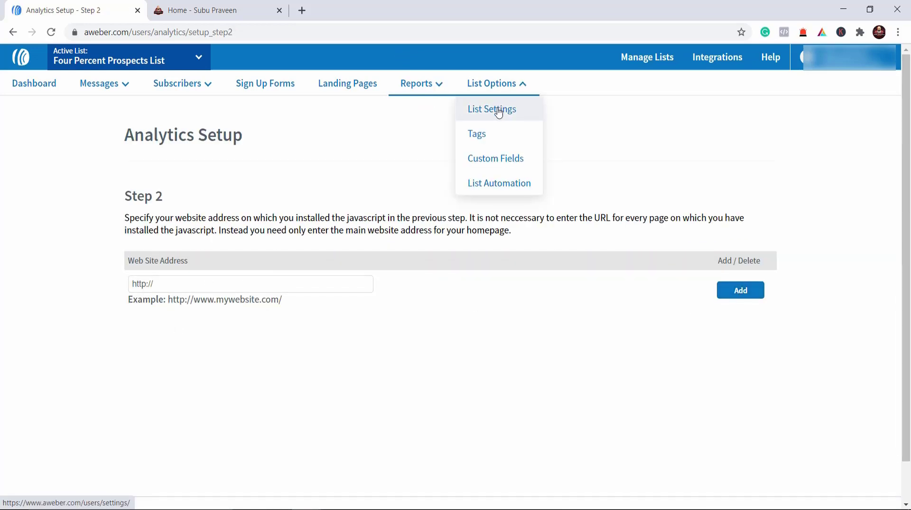
left_click(498, 114)
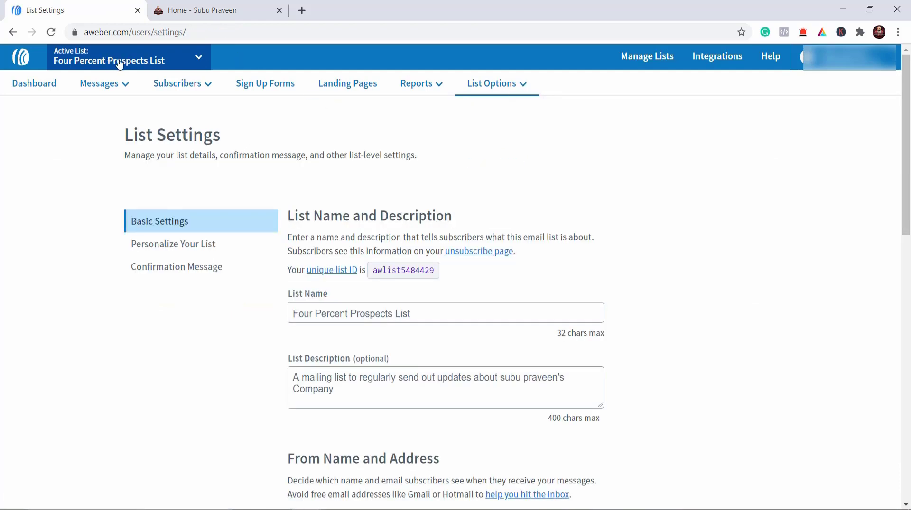
scroll(597, 328, "down", 3)
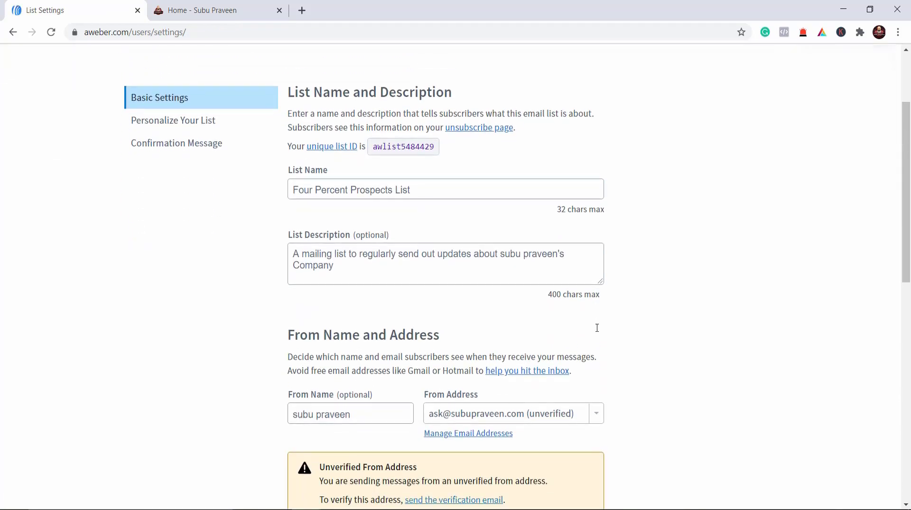
scroll(649, 267, "down", 2)
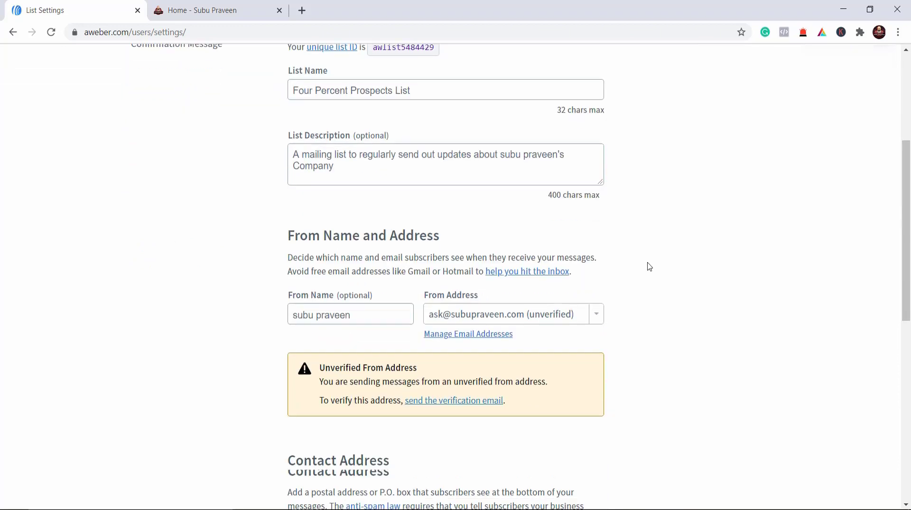
scroll(649, 267, "down", 10)
scroll(649, 267, "up", 10)
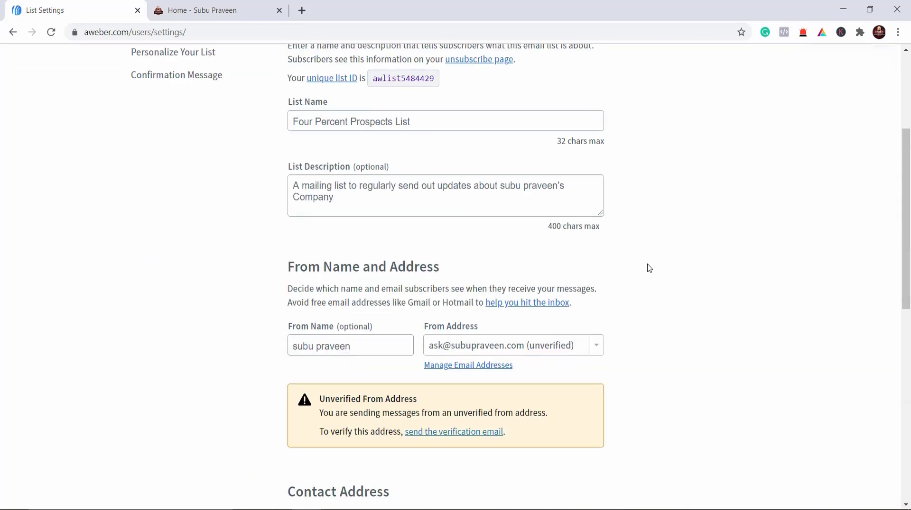
scroll(647, 267, "up", 4)
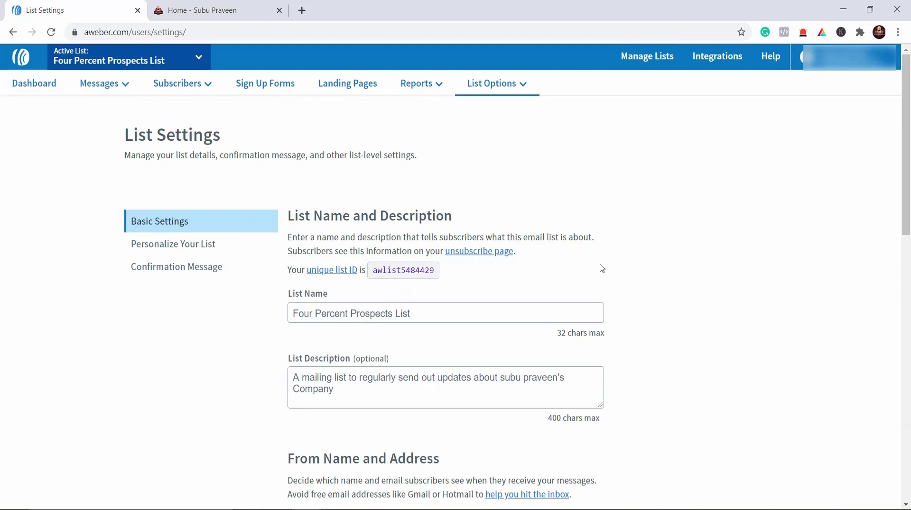
Step: Highlight the list name and description text in the basic settings to examine them, and show the other list options
triple_click(435, 315)
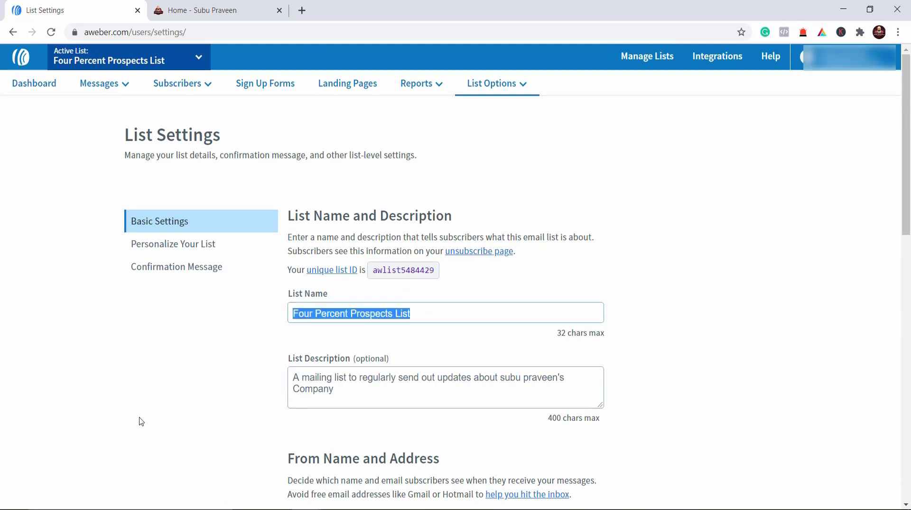
scroll(366, 297, "down", 3)
left_click(365, 261)
key("ctrl+a")
left_click(88, 302)
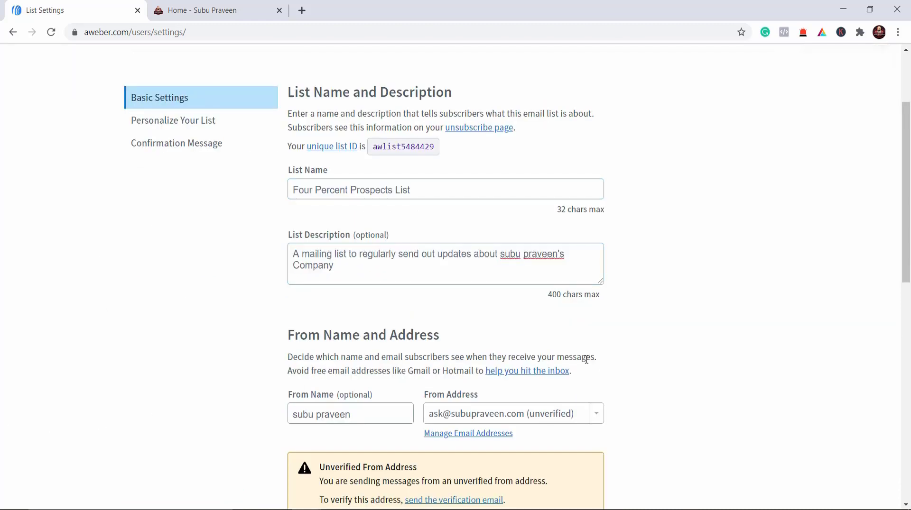
scroll(586, 360, "up", 3)
left_click(522, 84)
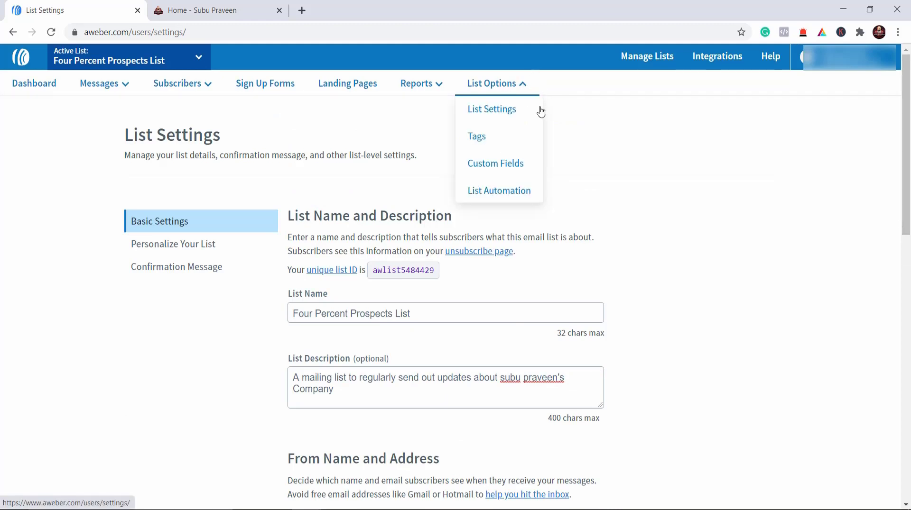